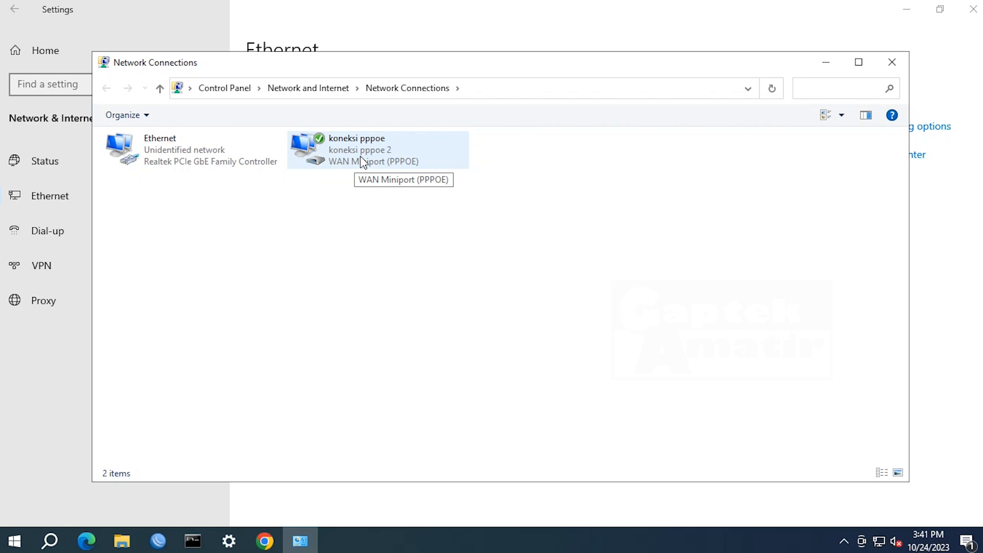
# - Open the Status dialog of the 'koneksi pppoe' dial-up connection
pyautogui.doubleClick(363, 161)
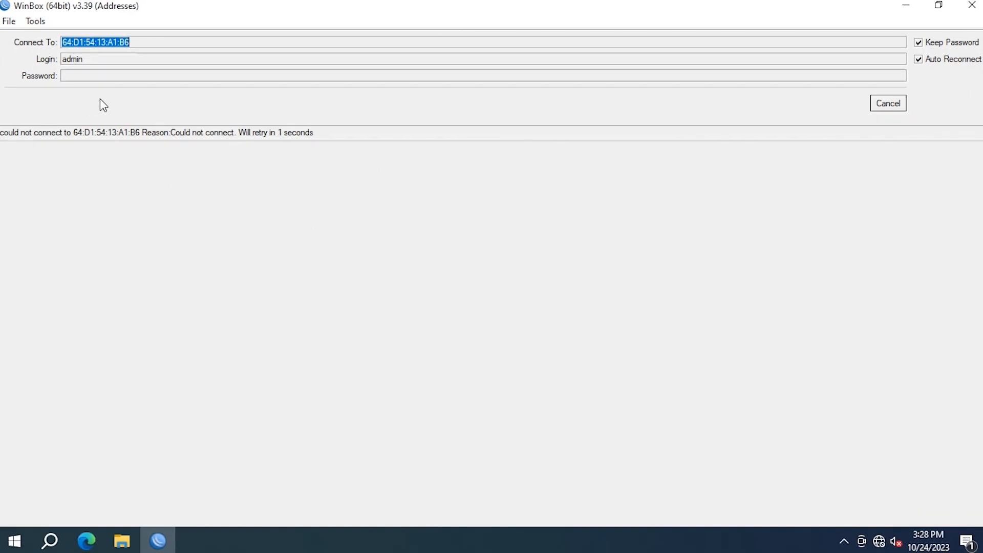
# - Cancel the stalled attempt and log in to the MikroTik RB450 from Neighbors with an empty password
pyautogui.click(877, 101)
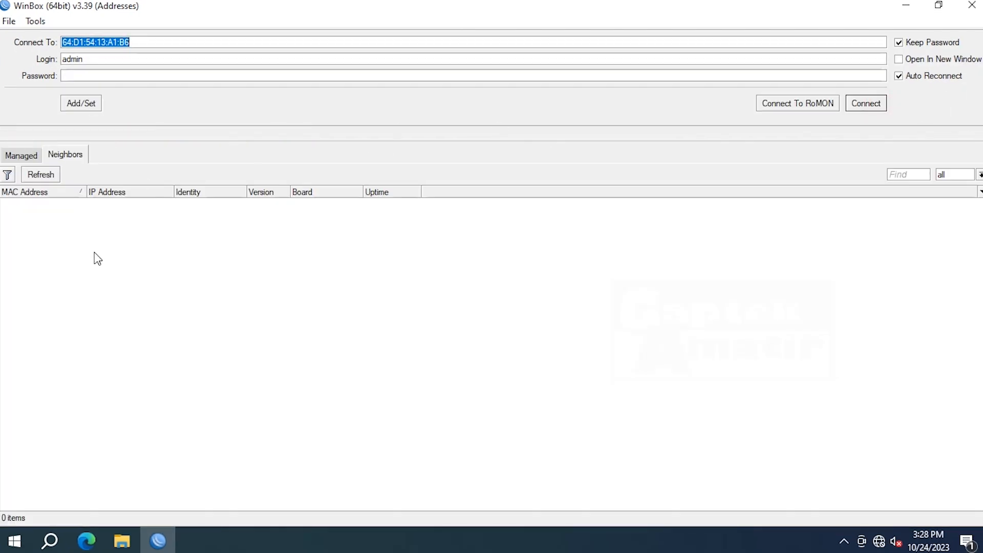
pyautogui.click(23, 155)
pyautogui.click(81, 157)
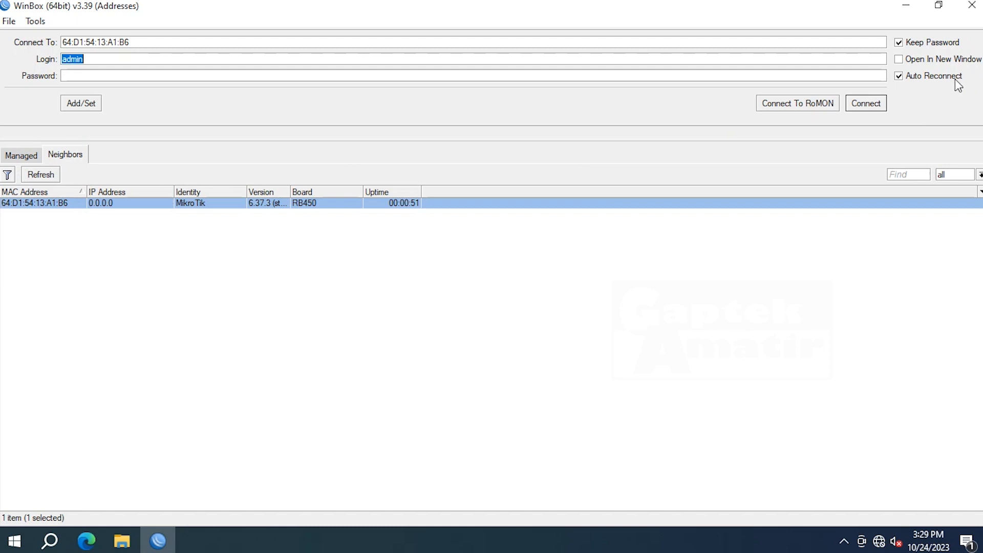
pyautogui.click(99, 77)
pyautogui.click(865, 103)
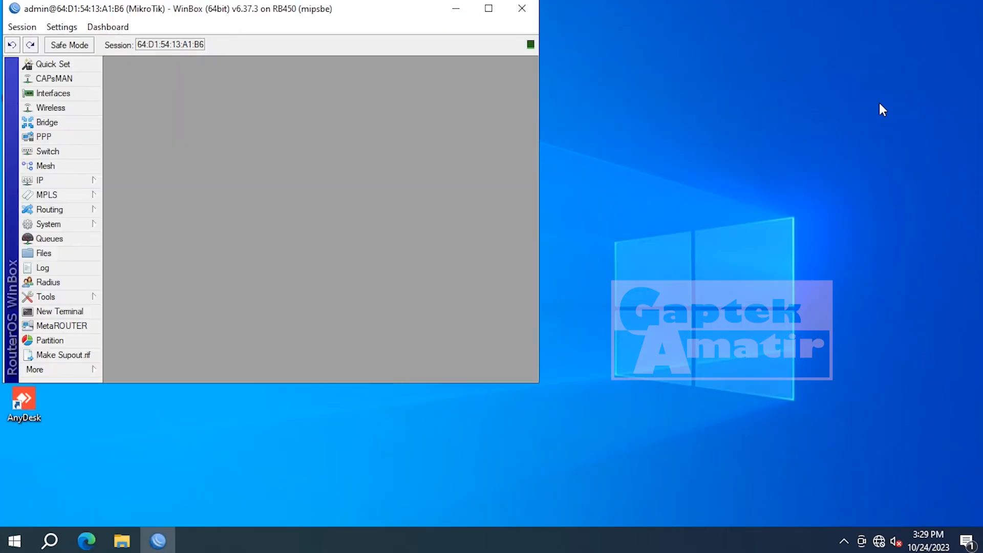
# - Maximize WinBox and rename interface ether1 to ether1_INTERNET
pyautogui.click(487, 9)
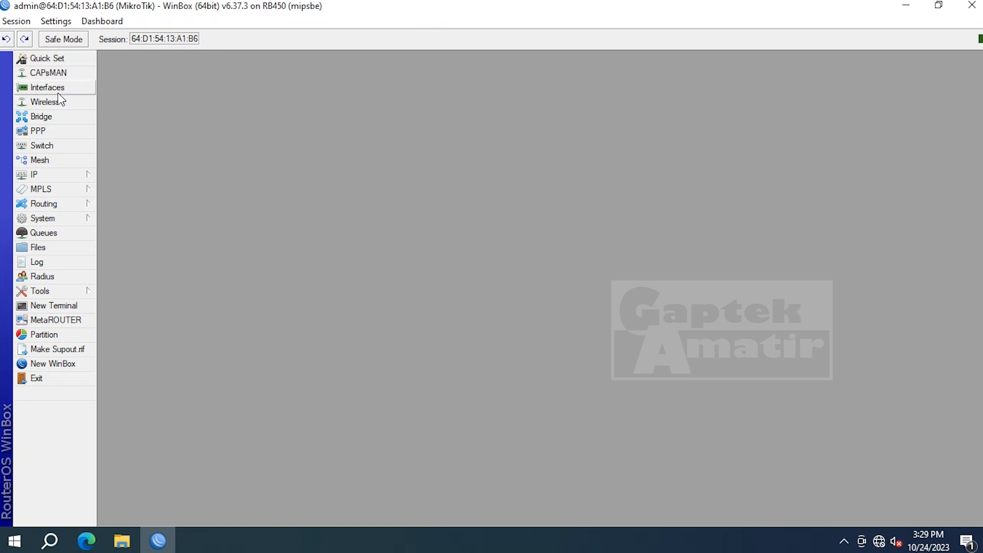
pyautogui.click(58, 93)
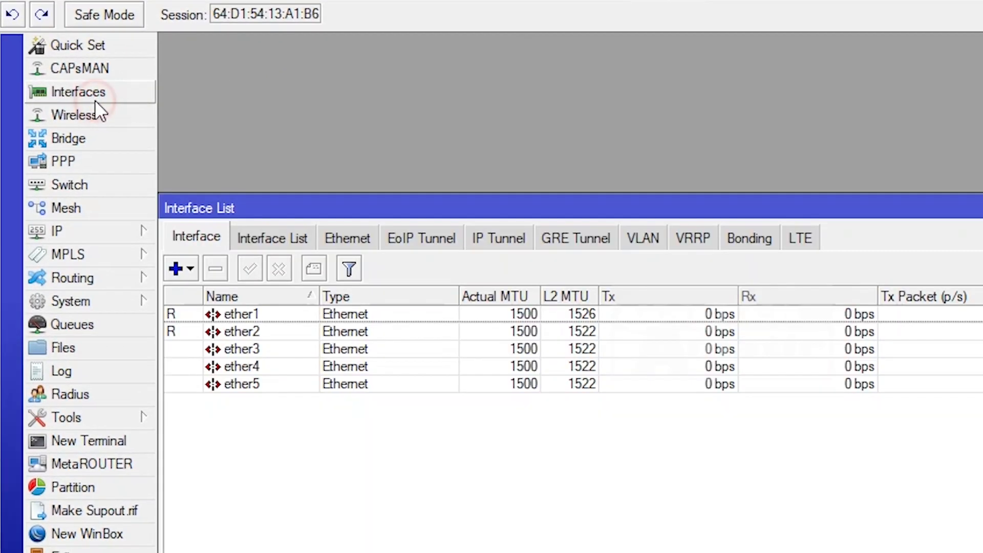
pyautogui.doubleClick(232, 313)
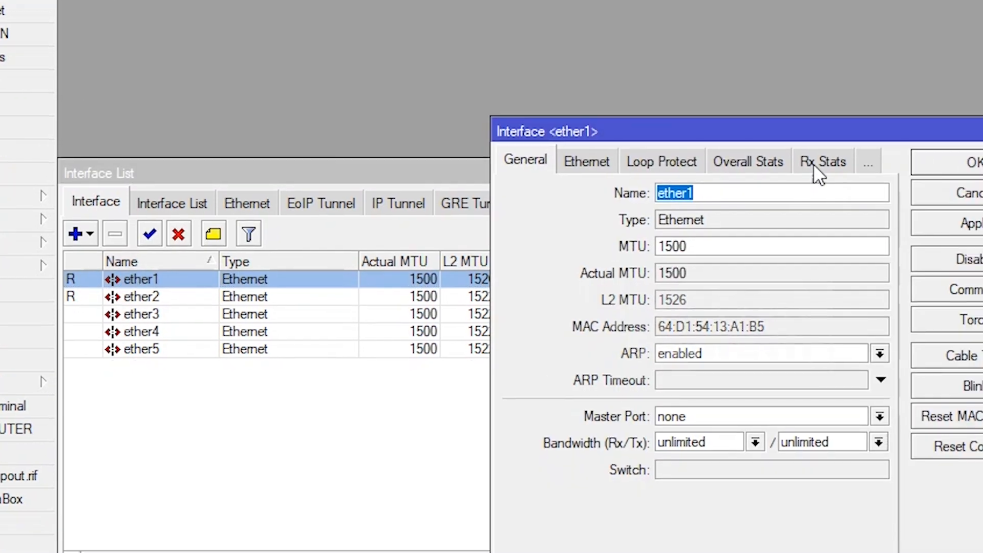
pyautogui.click(819, 195)
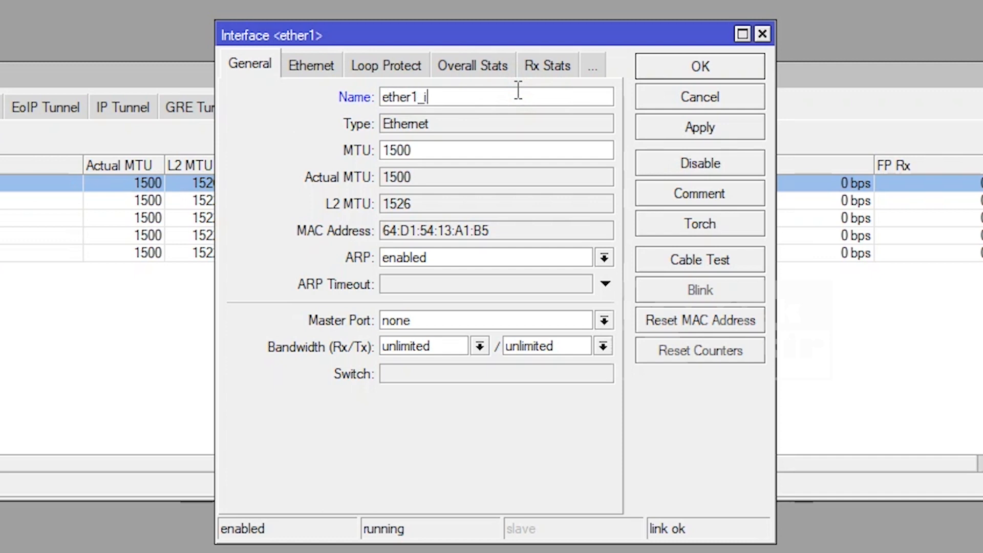
pyautogui.write('_T')
pyautogui.press('BackSpace')
pyautogui.write('INTERNET')
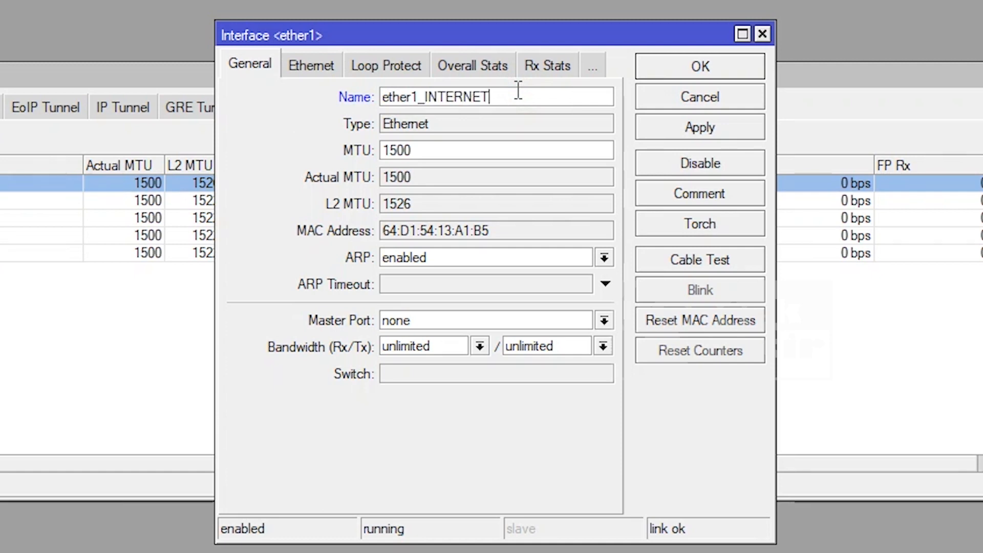
pyautogui.click(733, 72)
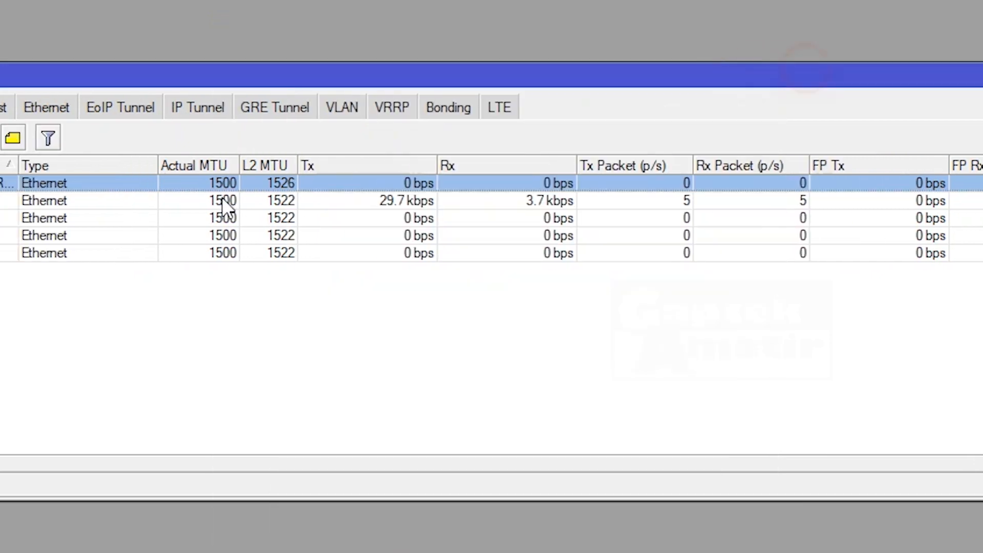
# - Rename interface ether2 to ether2_PPPOE and close the Interface List
pyautogui.doubleClick(240, 201)
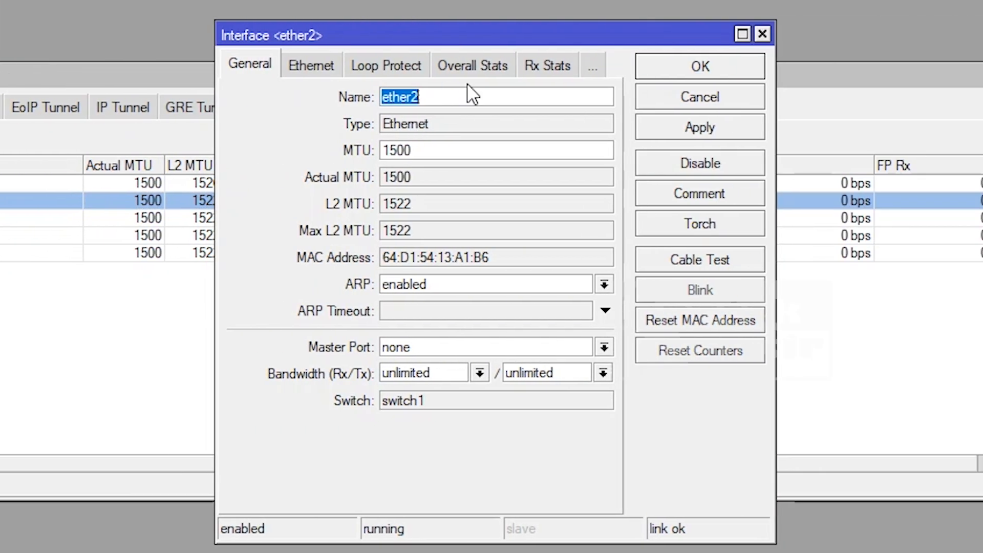
pyautogui.click(467, 93)
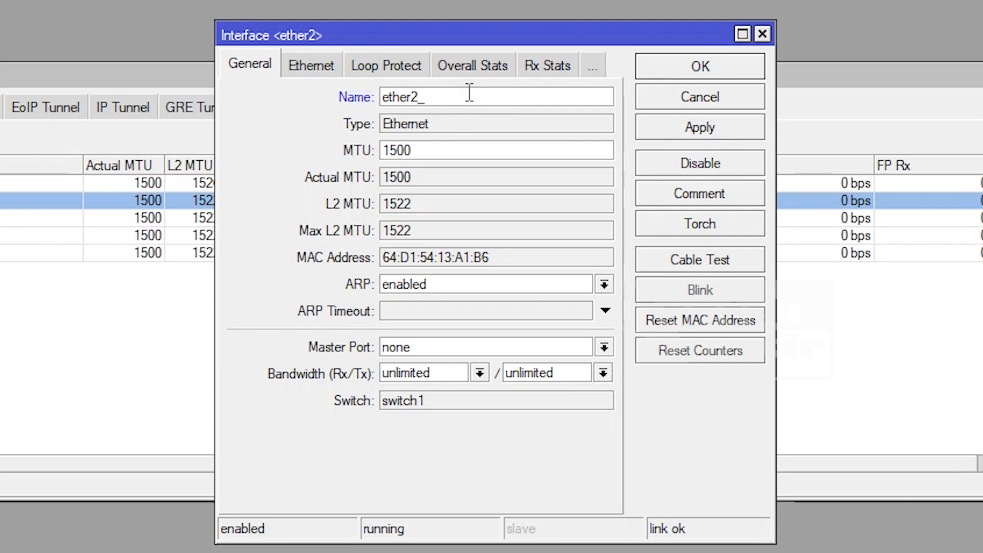
pyautogui.write('_PP')
pyautogui.click(713, 136)
pyautogui.click(716, 72)
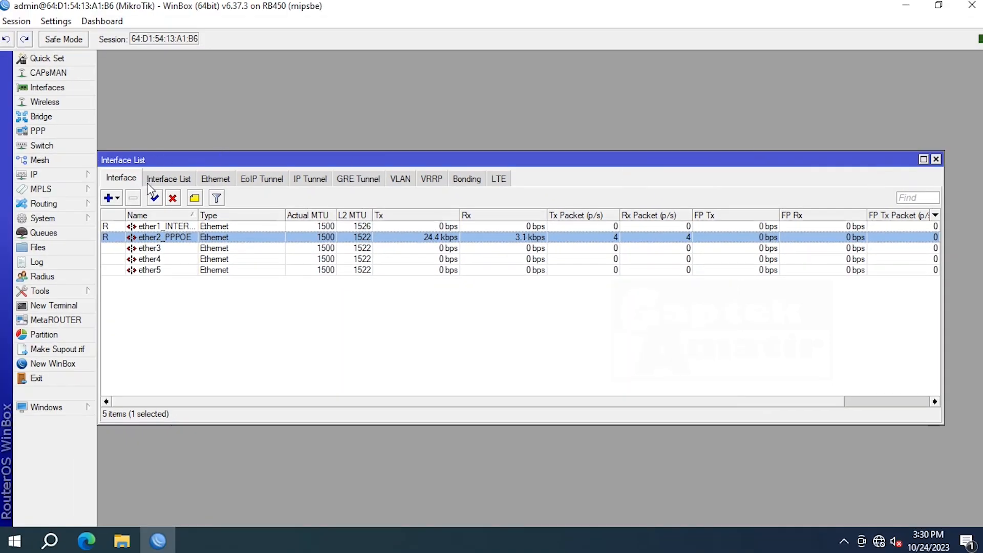
pyautogui.click(936, 159)
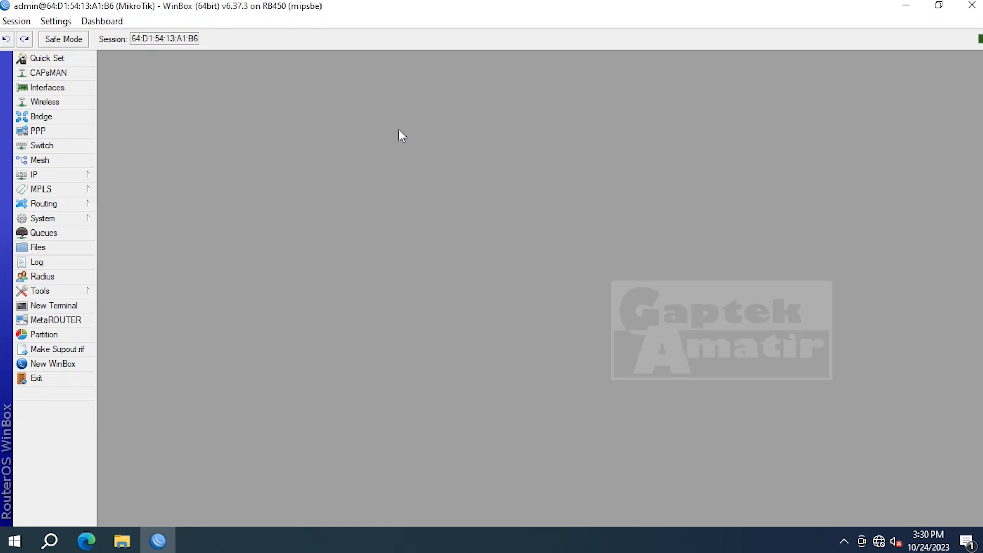
pyautogui.click(62, 176)
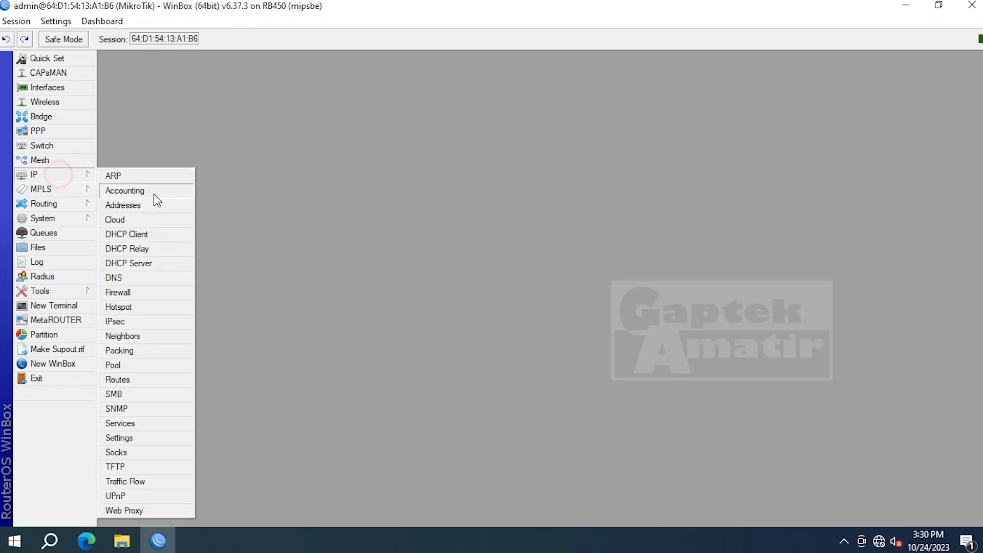
pyautogui.click(159, 206)
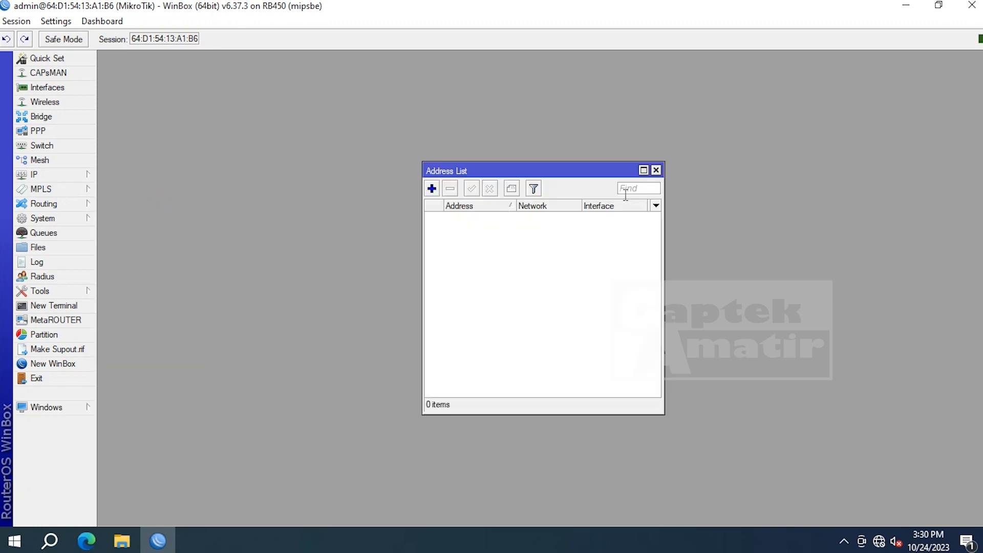
pyautogui.click(655, 170)
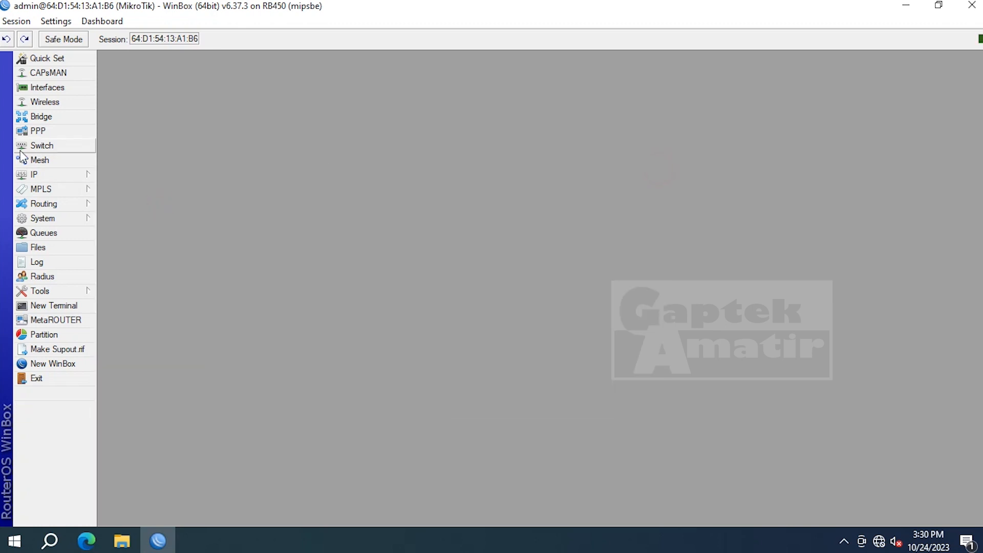
pyautogui.click(73, 177)
pyautogui.click(146, 265)
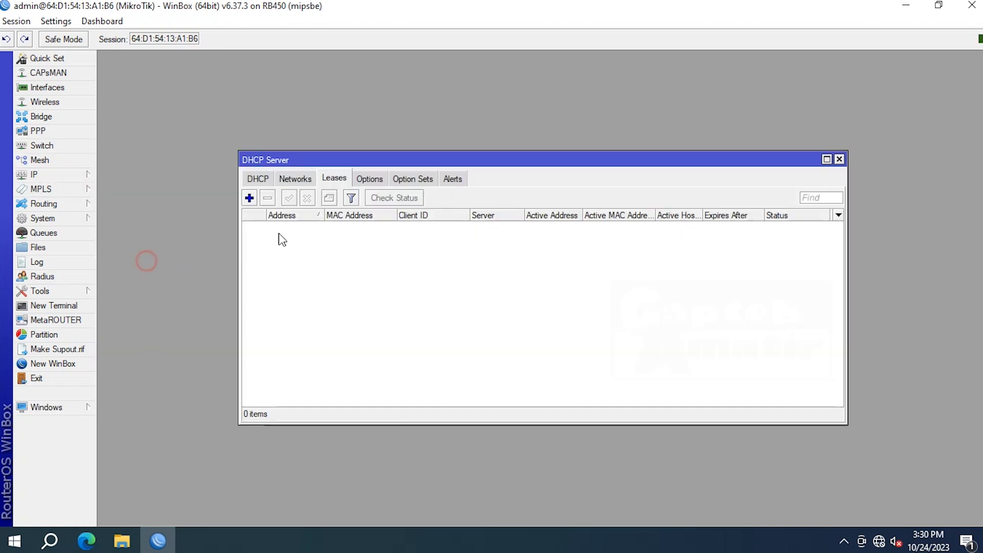
pyautogui.click(839, 160)
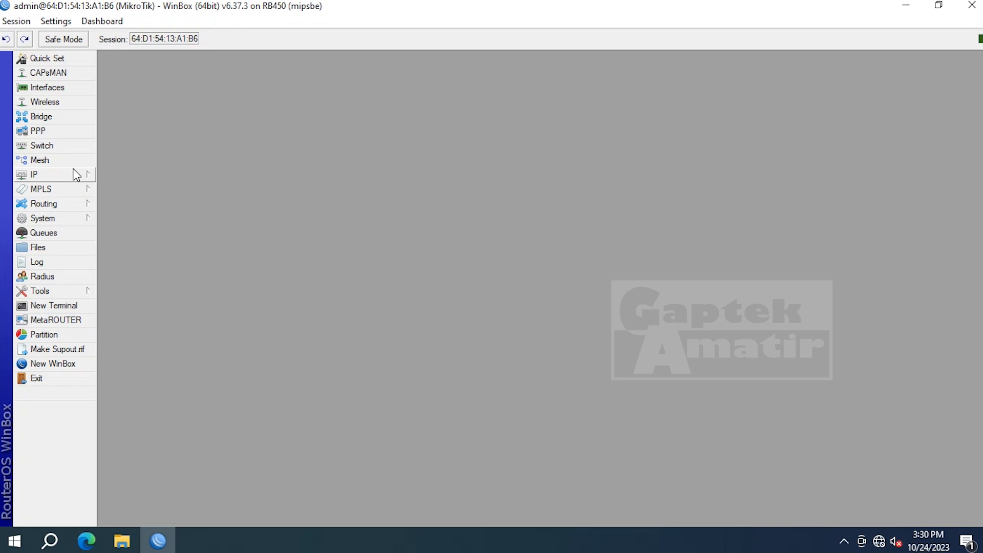
# - Add an IP DHCP client on ether1_INTERNET, which binds 192.168.1.8/24, then close the list
pyautogui.click(77, 173)
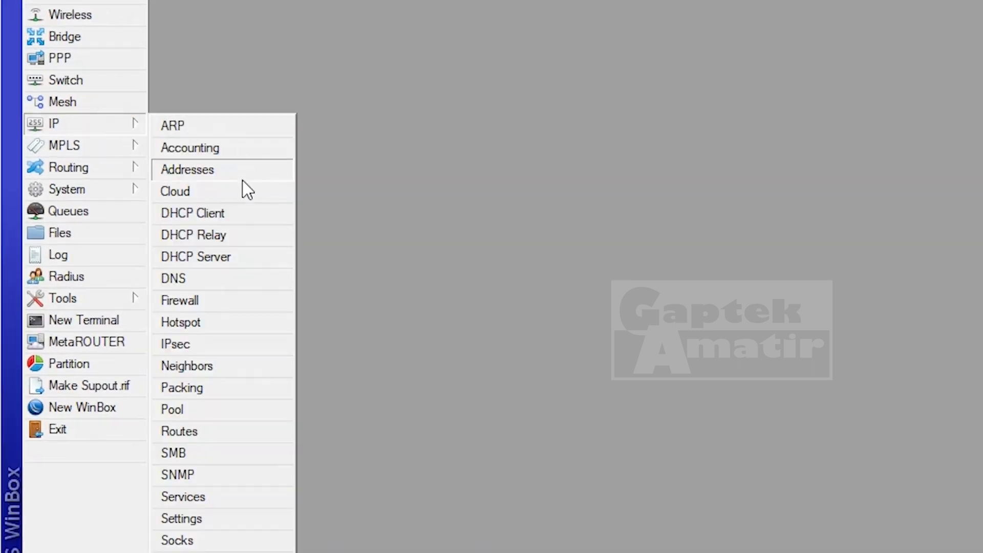
pyautogui.click(238, 211)
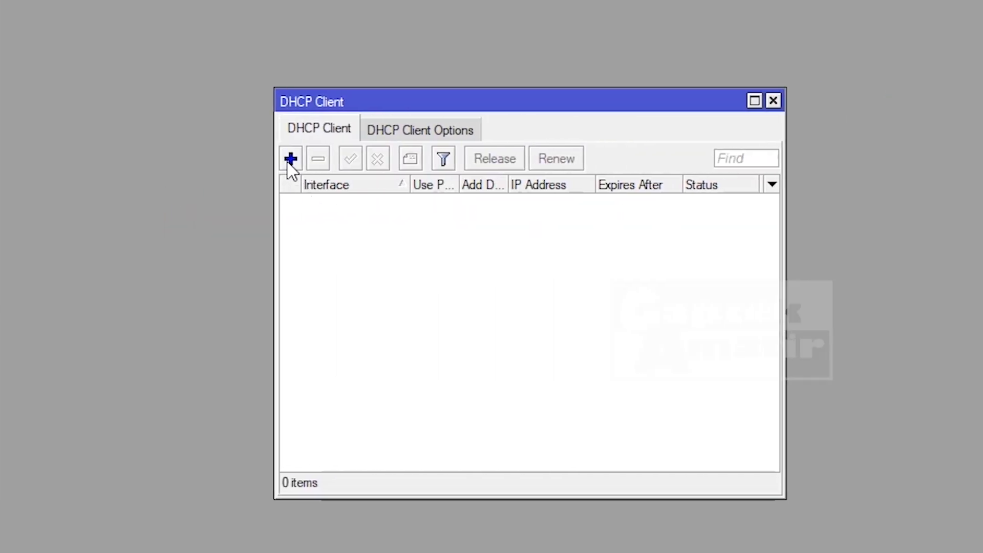
pyautogui.click(290, 160)
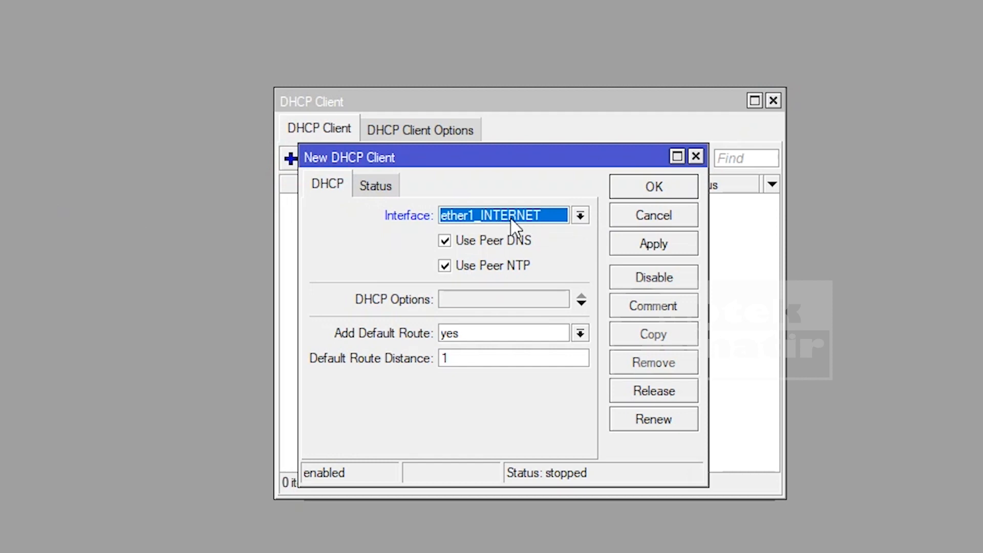
pyautogui.click(580, 215)
pyautogui.click(580, 215)
pyautogui.click(580, 215)
pyautogui.click(580, 215)
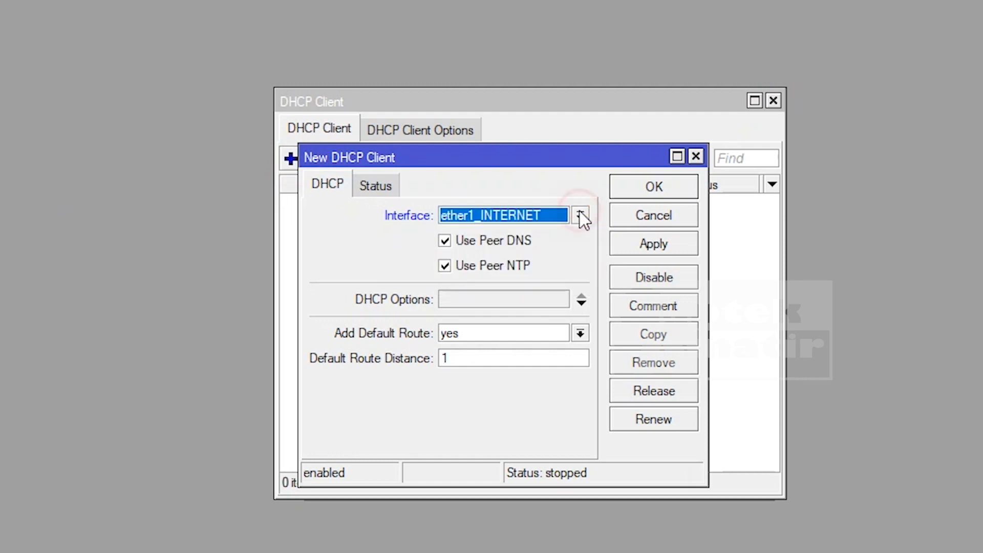
pyautogui.click(659, 247)
pyautogui.click(671, 194)
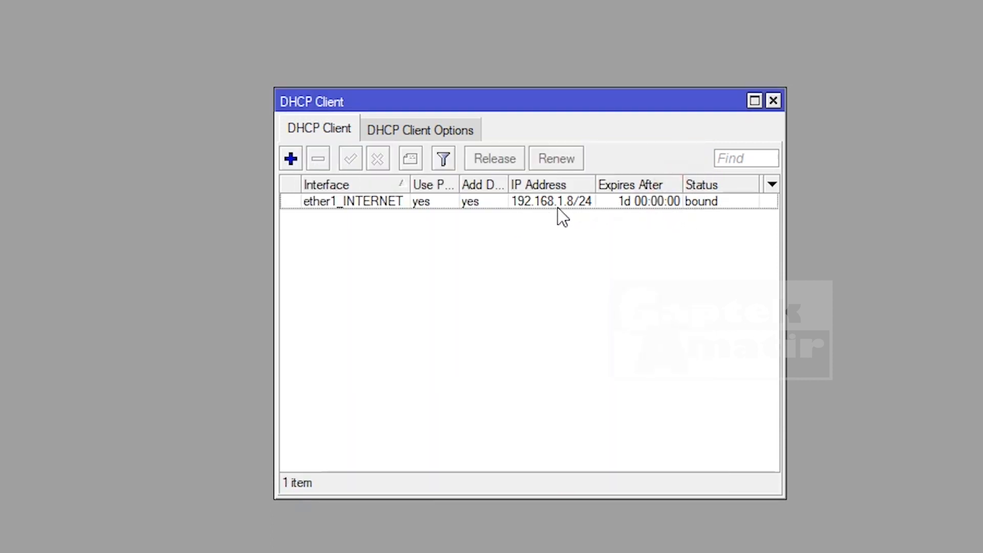
pyautogui.moveTo(557, 208)
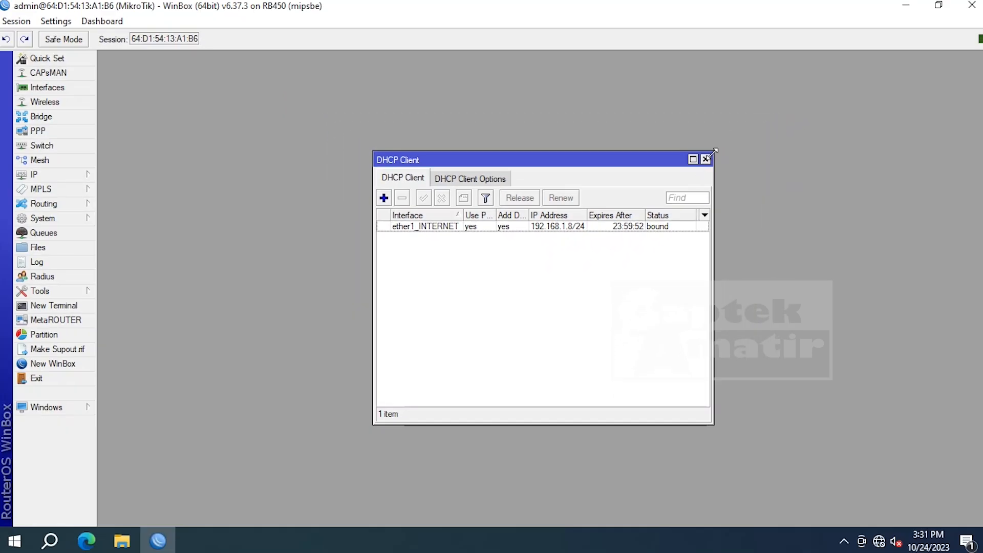
pyautogui.click(706, 159)
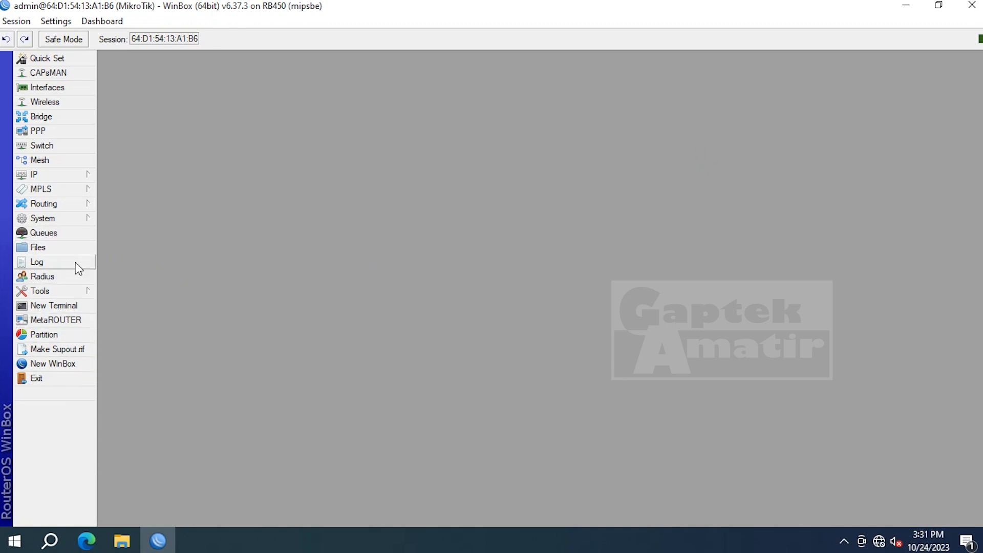
# - Ping google.com from a New Terminal, confirming replies from 216.239.38.120 in 19 ms
pyautogui.click(54, 306)
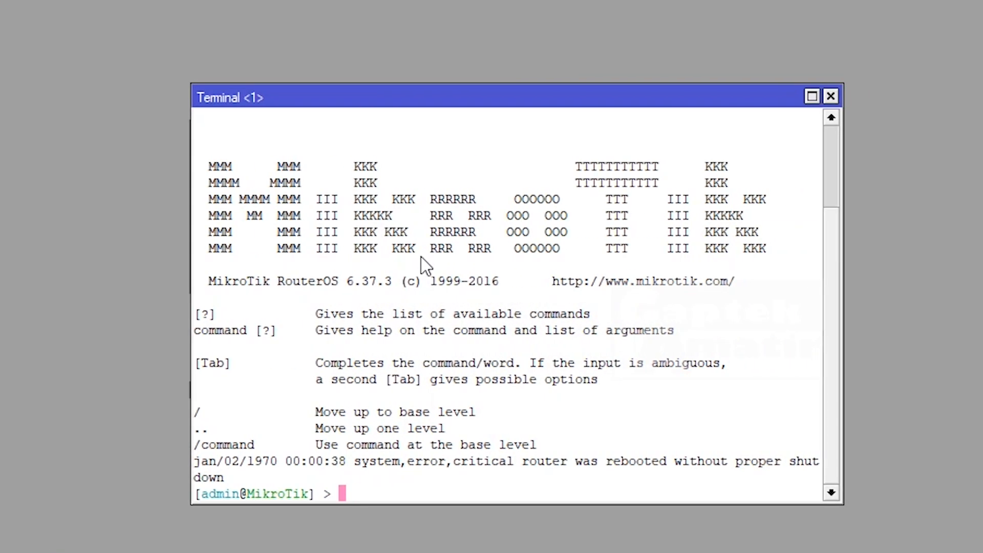
pyautogui.write('ping google.com')
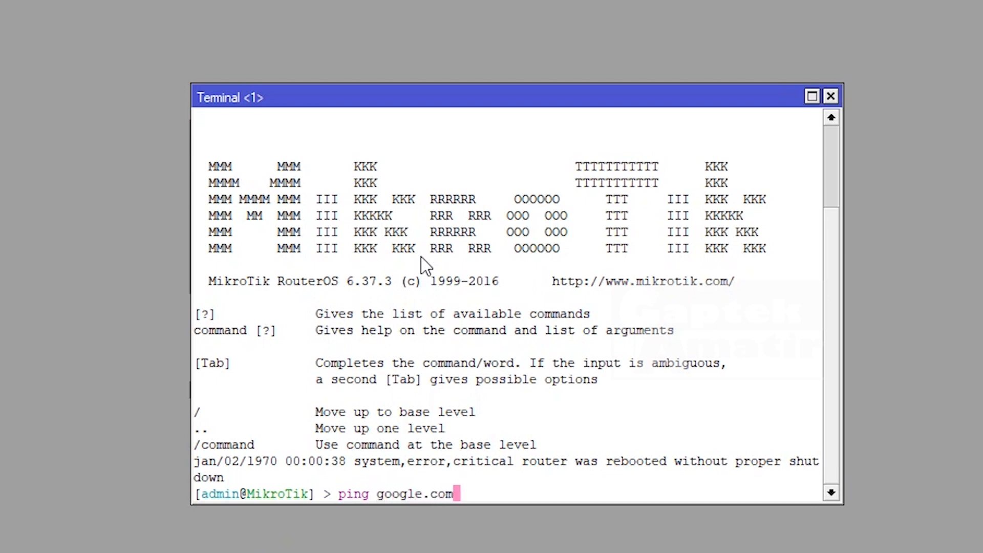
pyautogui.press('Return')
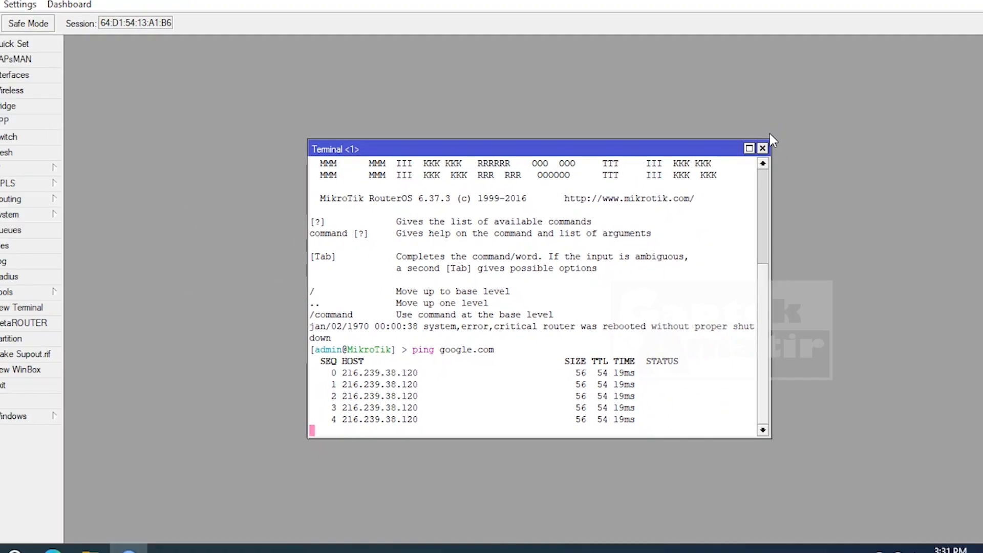
pyautogui.click(762, 148)
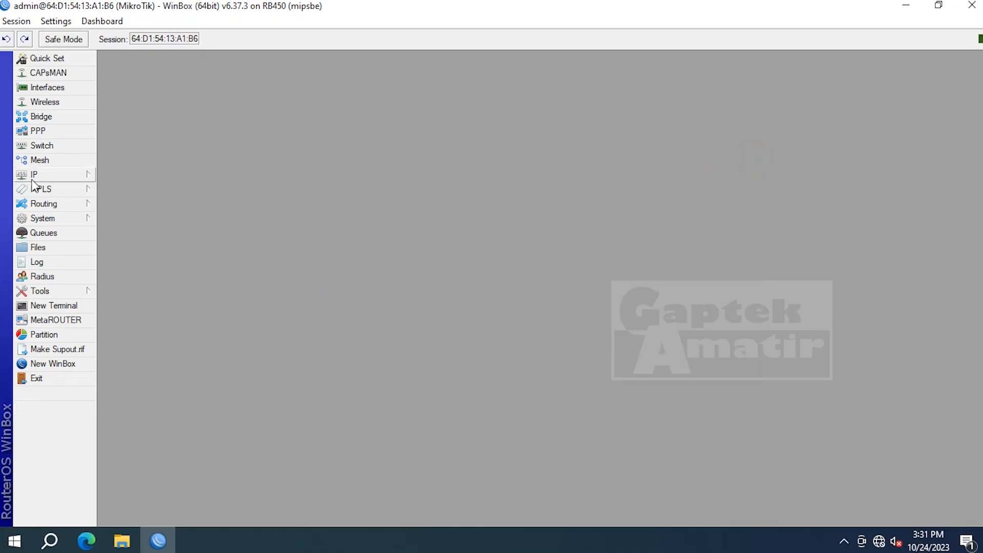
# - Add a srcnat firewall NAT rule with action masquerade, then close the Firewall window
pyautogui.click(31, 177)
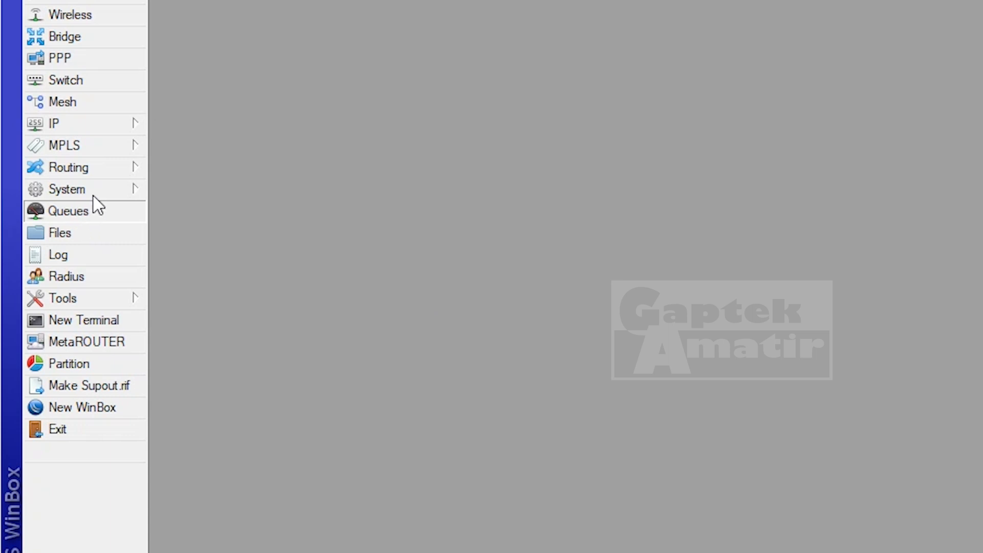
pyautogui.moveTo(112, 127)
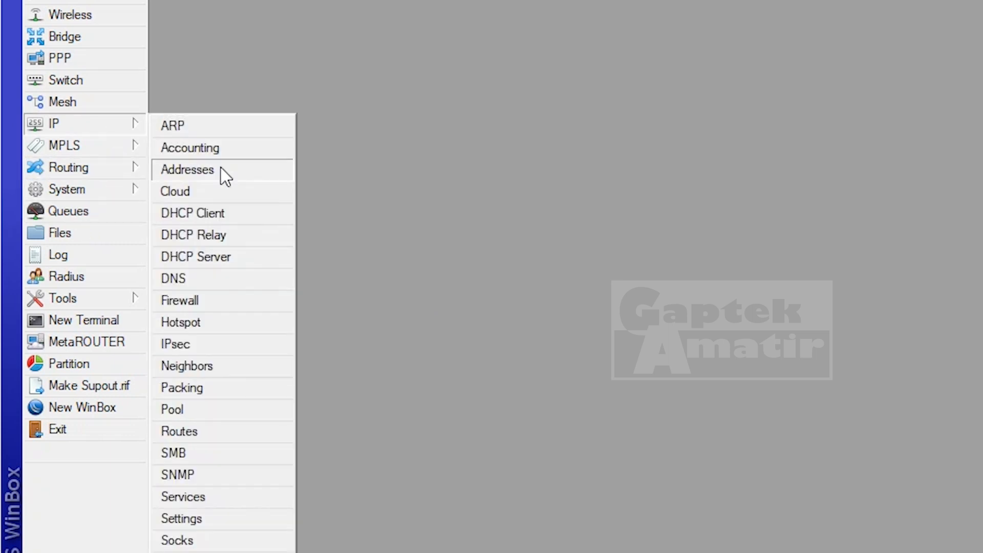
pyautogui.click(216, 295)
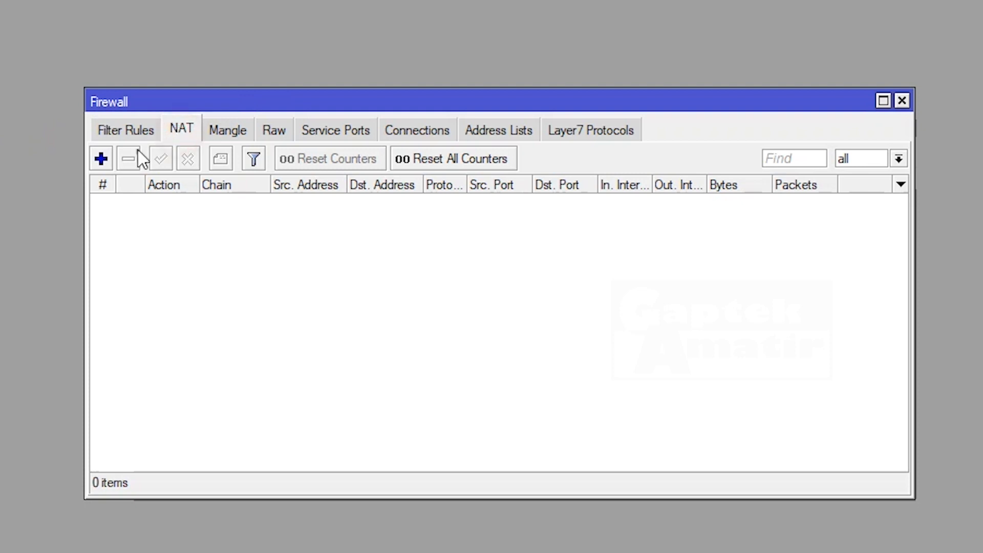
pyautogui.click(101, 159)
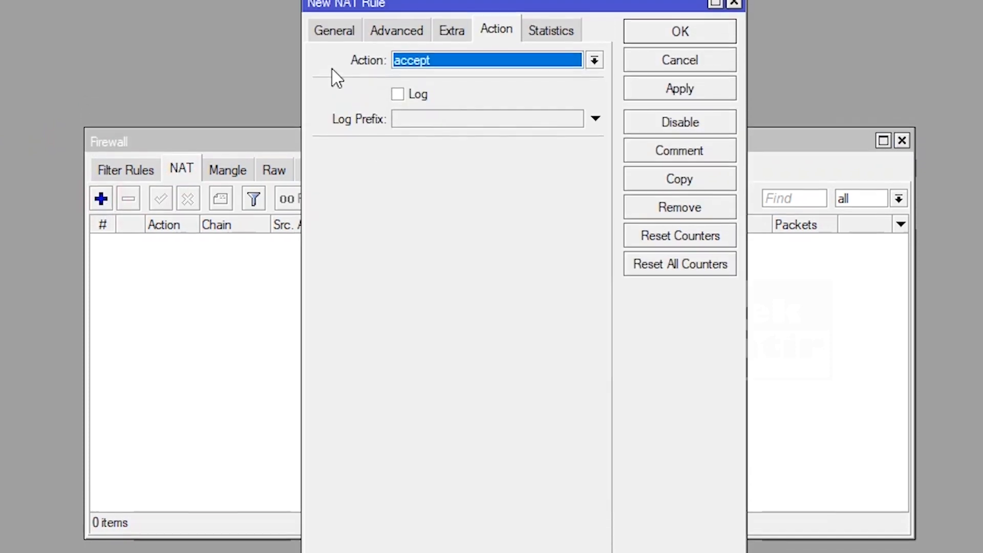
pyautogui.click(326, 55)
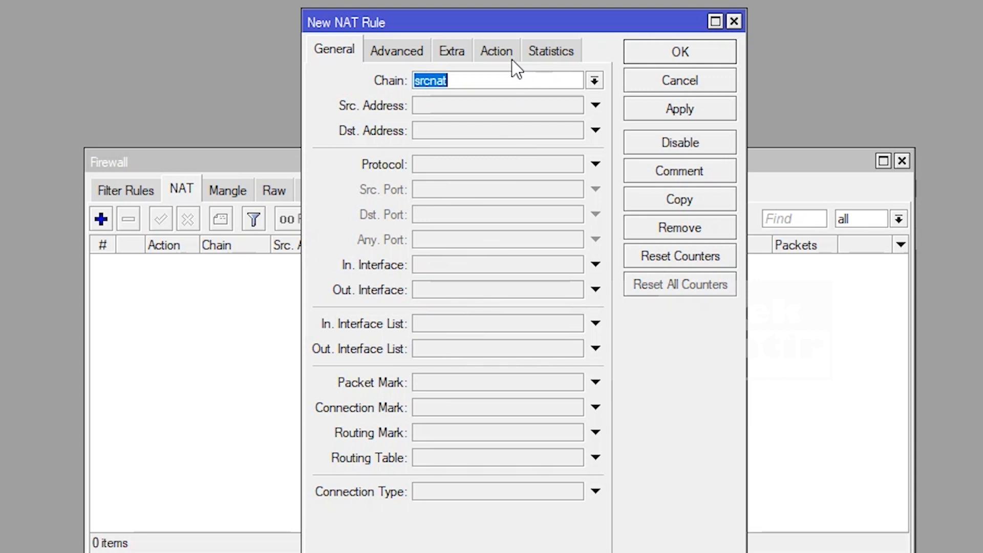
pyautogui.click(500, 51)
pyautogui.click(601, 85)
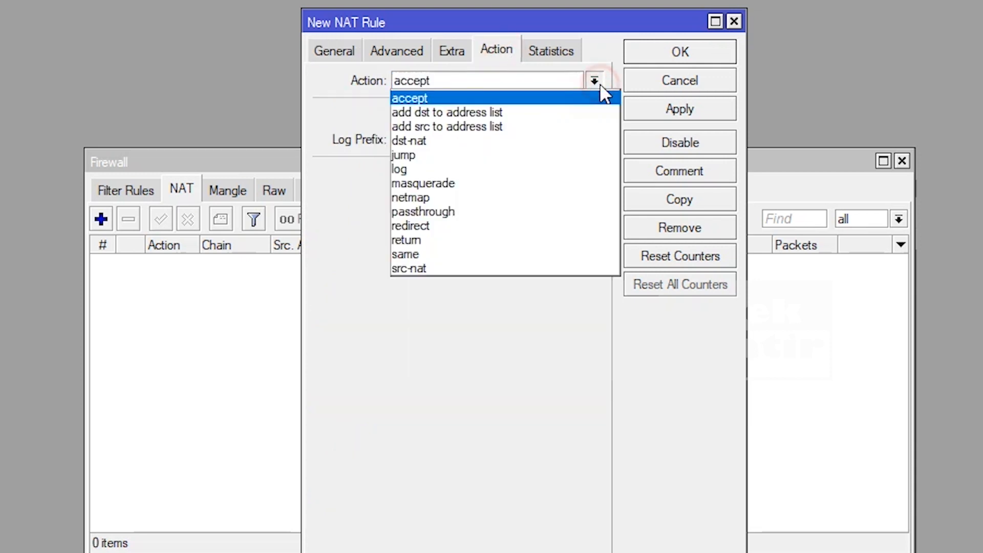
pyautogui.click(489, 189)
pyautogui.click(656, 101)
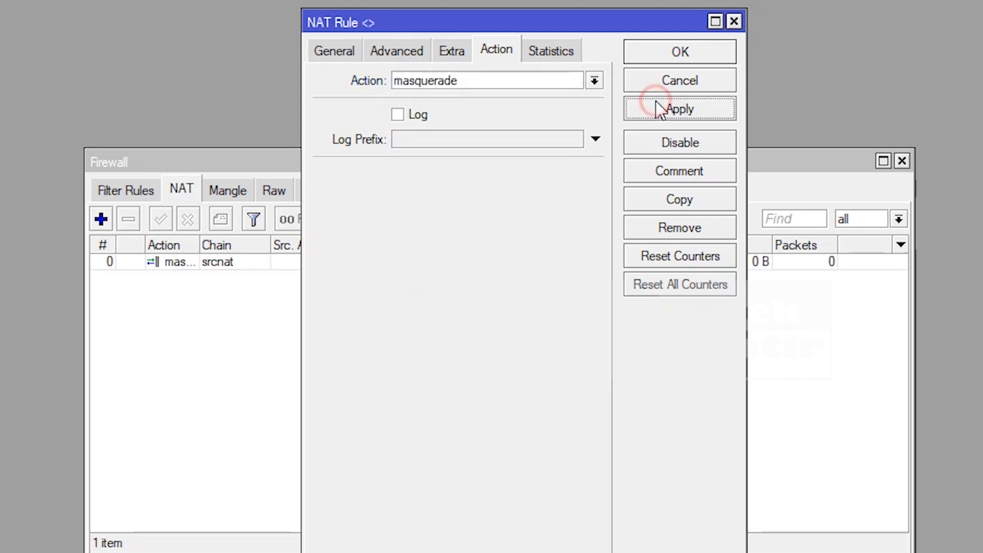
pyautogui.click(665, 58)
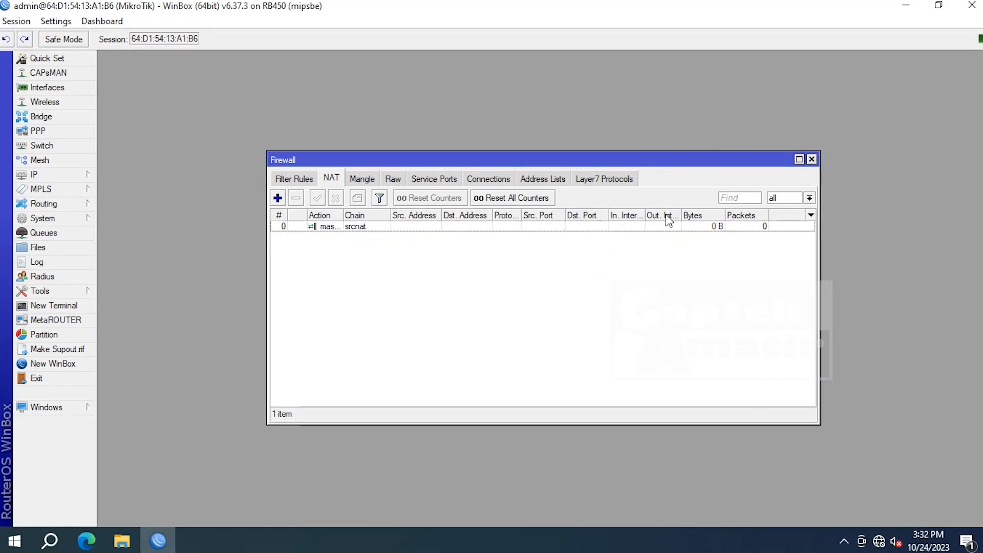
pyautogui.click(812, 160)
pyautogui.click(86, 175)
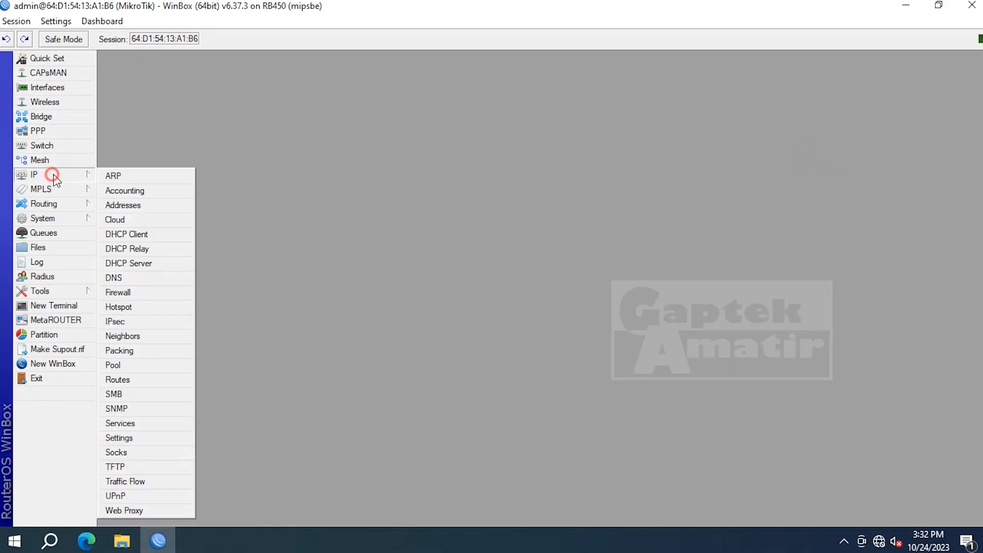
pyautogui.click(134, 211)
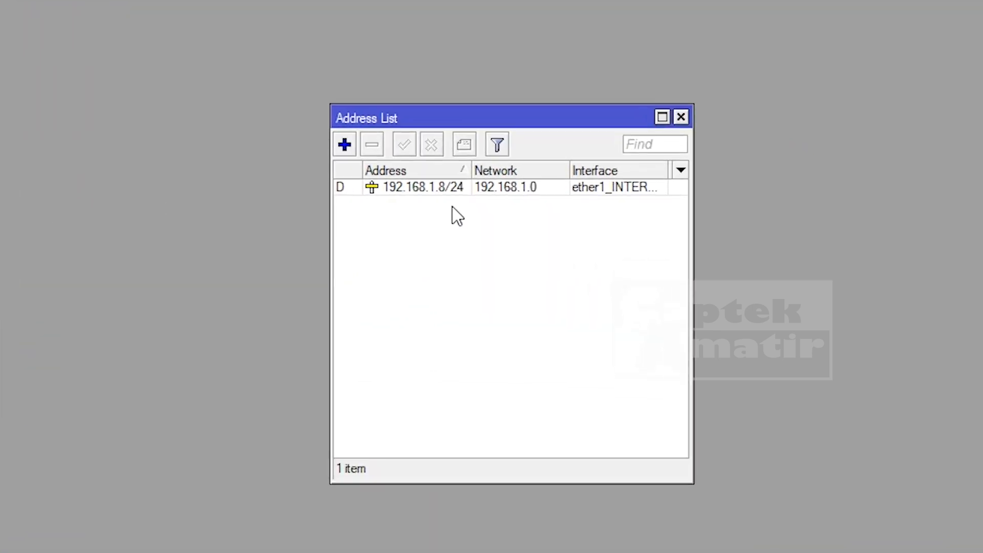
pyautogui.click(402, 190)
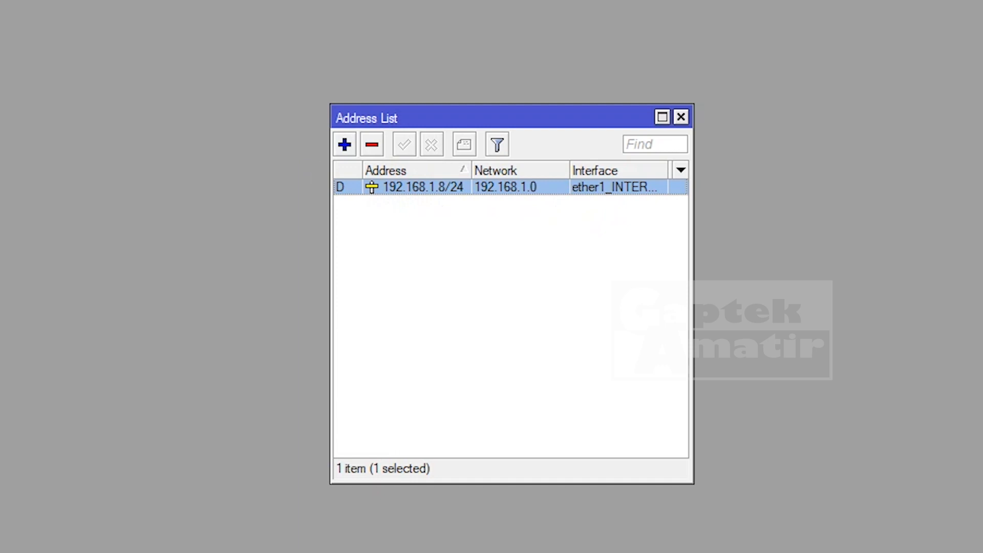
pyautogui.click(681, 116)
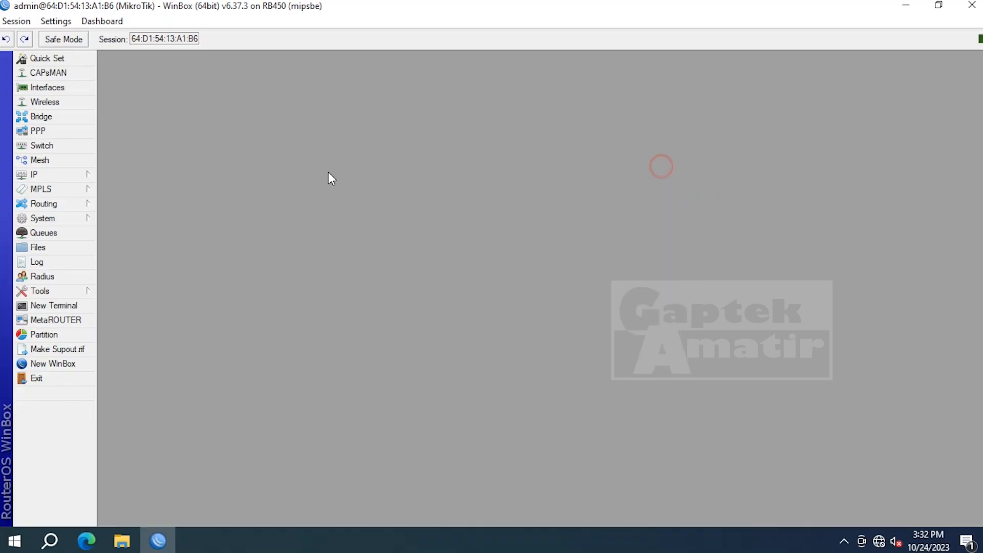
pyautogui.click(54, 175)
pyautogui.click(144, 236)
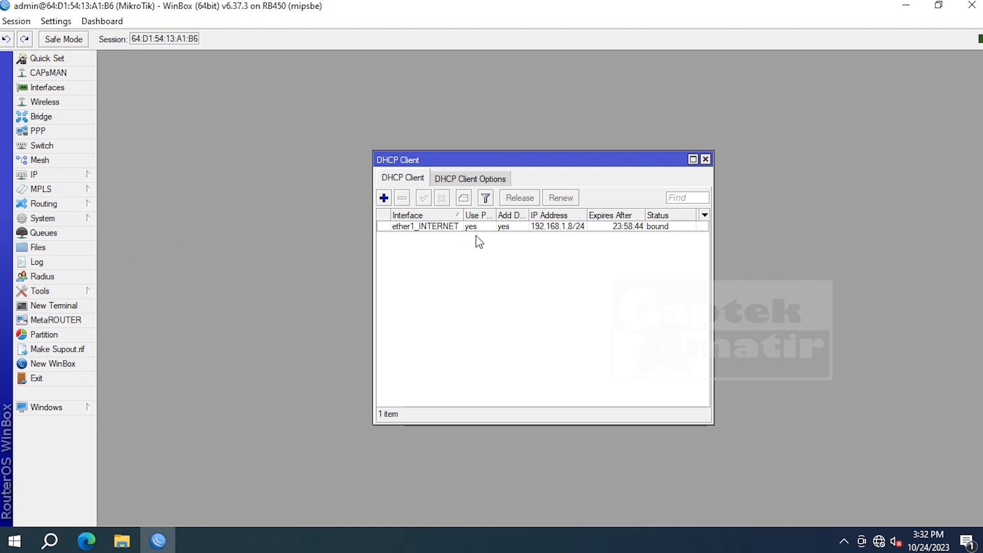
pyautogui.click(705, 159)
pyautogui.click(62, 175)
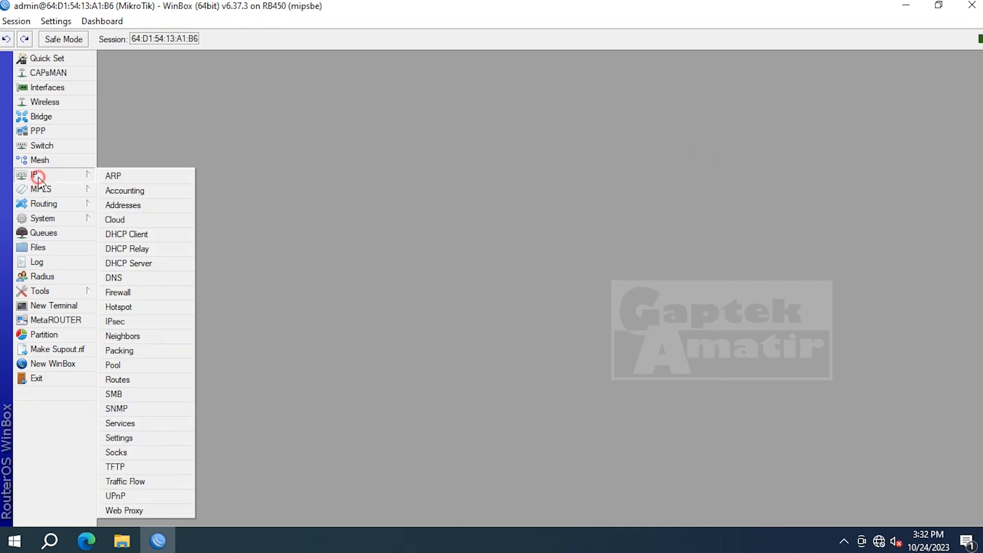
pyautogui.click(143, 207)
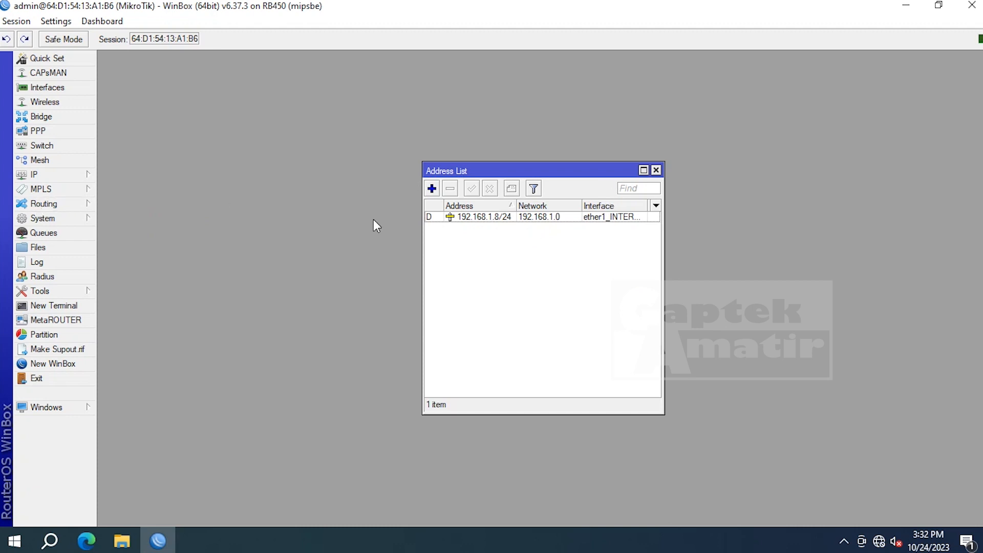
pyautogui.click(656, 170)
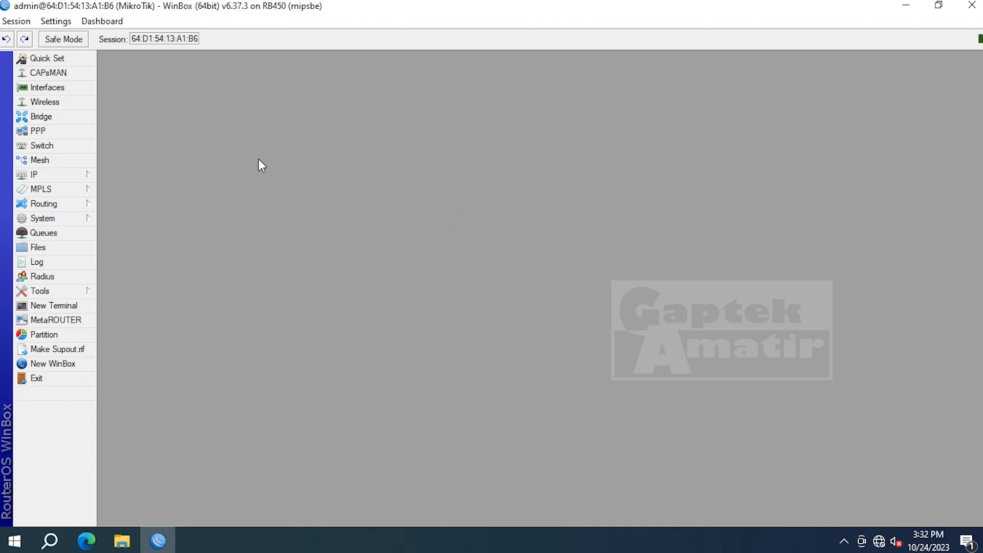
# - Open the PPP window at its empty PPPoE Servers list
pyautogui.click(57, 132)
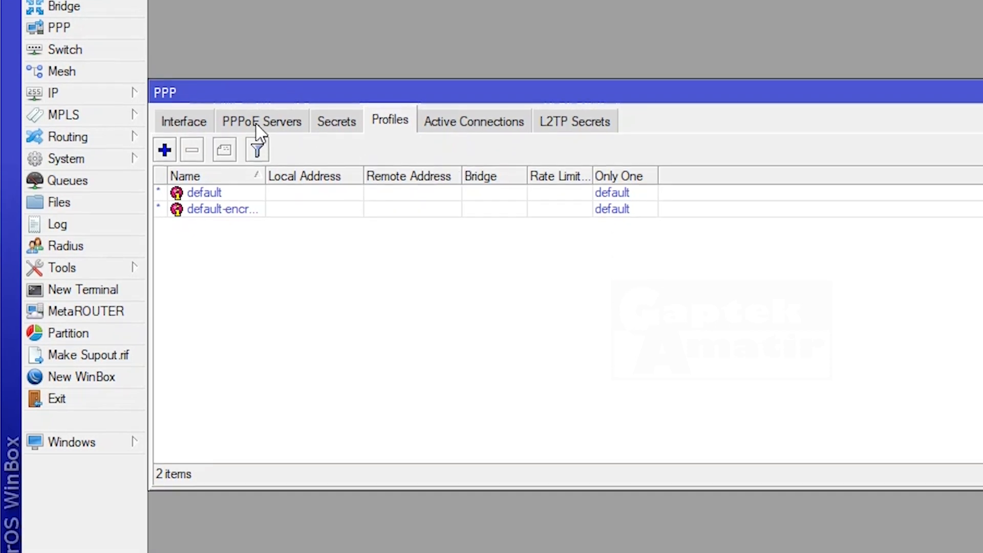
pyautogui.click(256, 122)
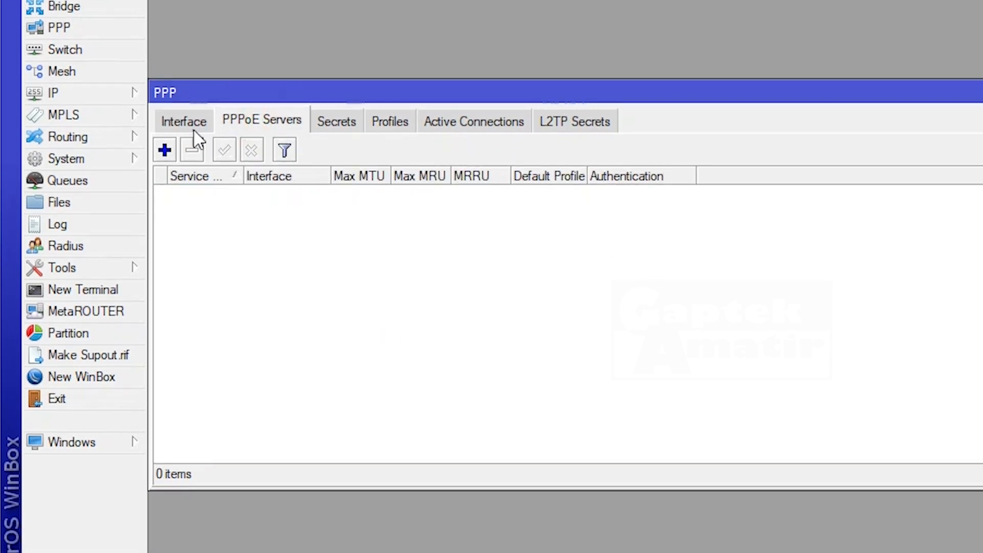
# - Add PPPoE server 'pppoe_gaptek' on interface ether2_PPPOE with the default profile
pyautogui.click(165, 151)
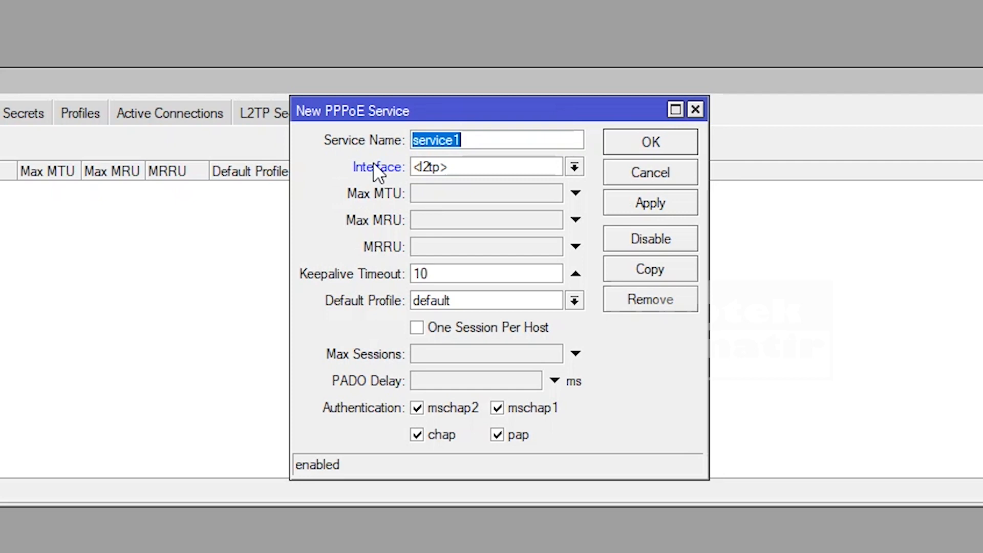
pyautogui.write('pppp')
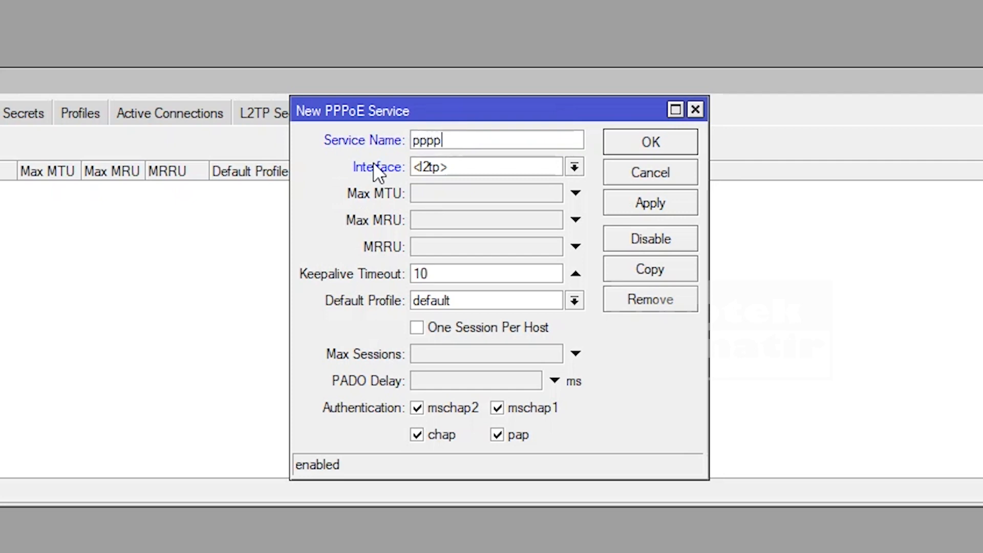
pyautogui.press('BackSpace')
pyautogui.write('oe_gaptek')
pyautogui.click(573, 167)
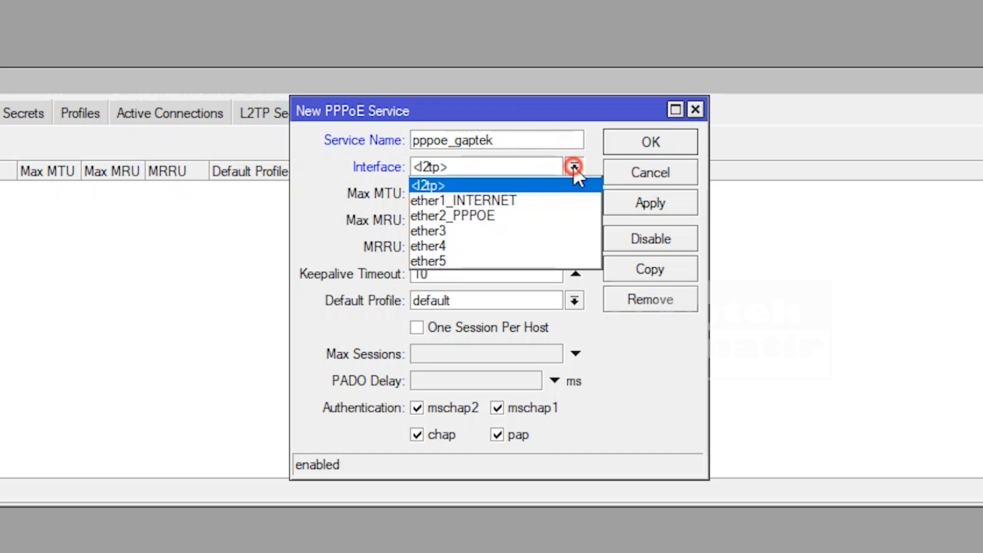
pyautogui.click(520, 215)
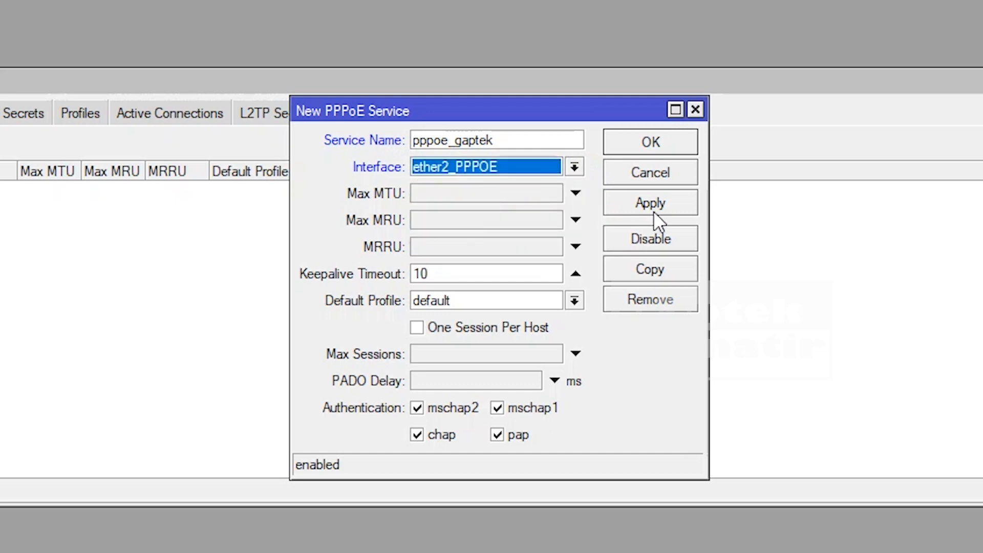
pyautogui.click(665, 143)
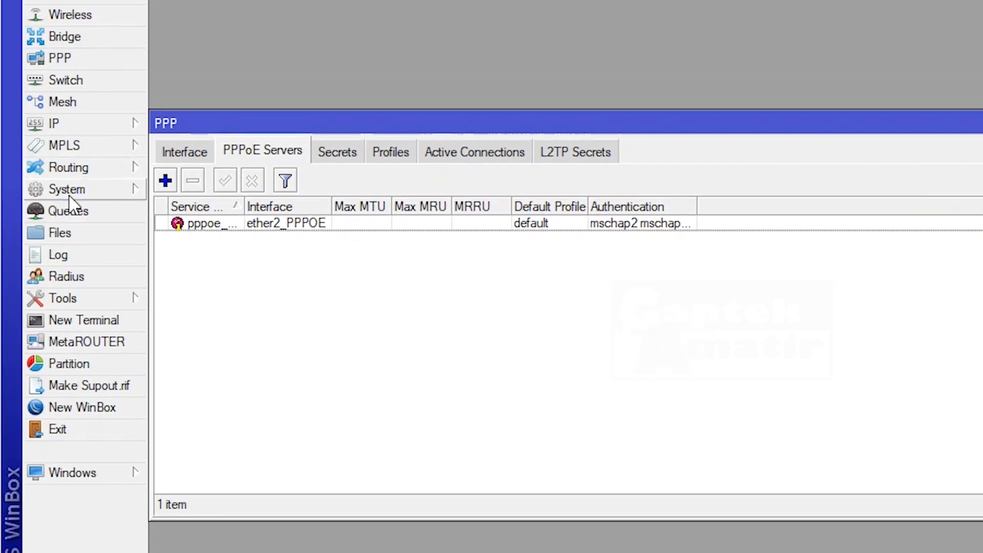
# - Start a new PPP secret named gaptek_pppoe, enter its password, and turn off Hide Passwords
pyautogui.click(348, 156)
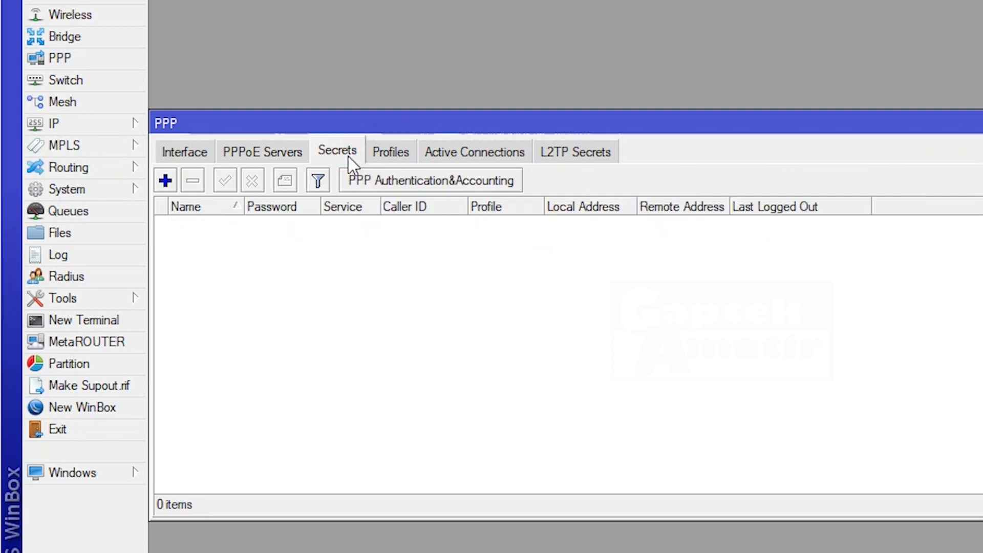
pyautogui.click(166, 180)
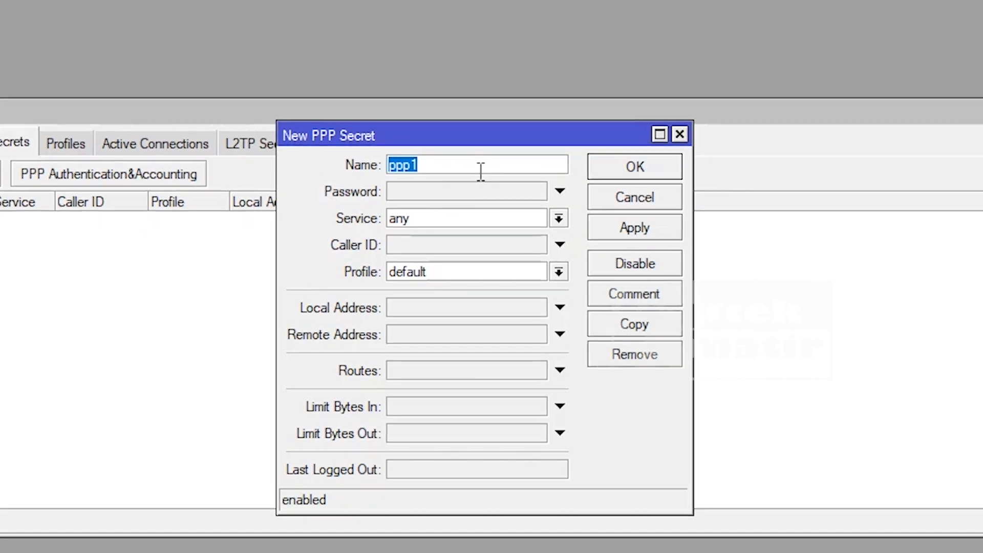
pyautogui.moveTo(477, 167); pyautogui.dragTo(359, 166)
pyautogui.write('gaptek')
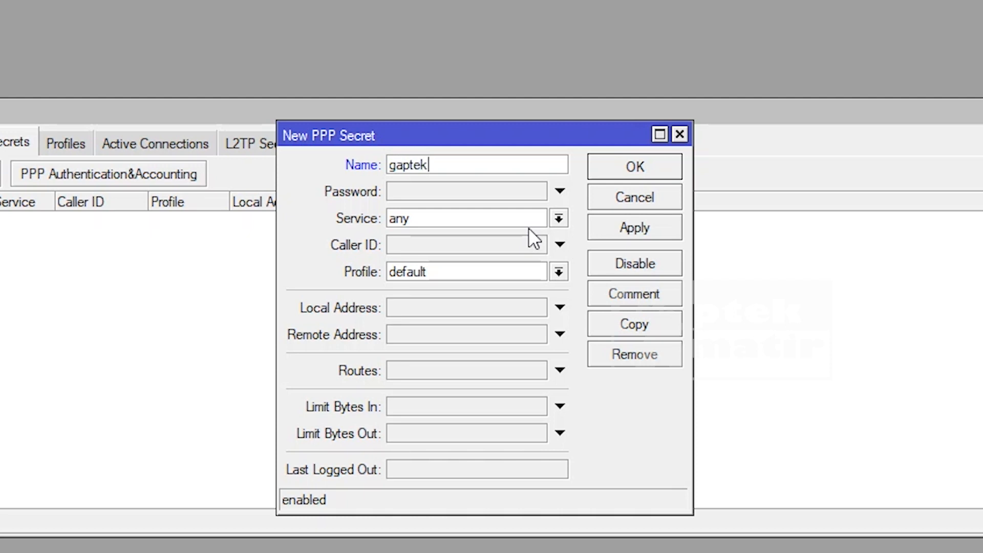
pyautogui.write('_pppoe')
pyautogui.click(458, 193)
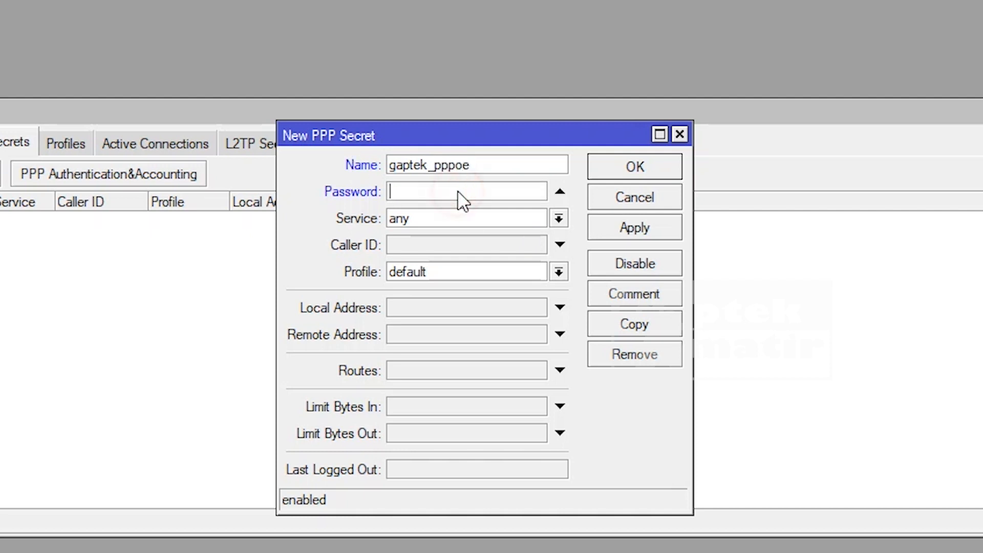
pyautogui.write('********')
pyautogui.click(489, 166)
pyautogui.click(447, 191)
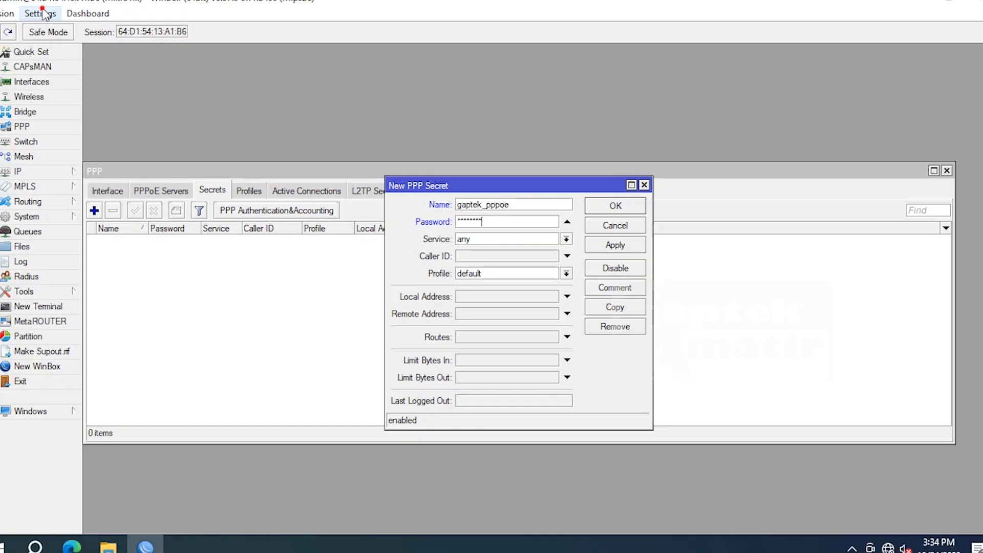
pyautogui.click(55, 21)
pyautogui.click(82, 53)
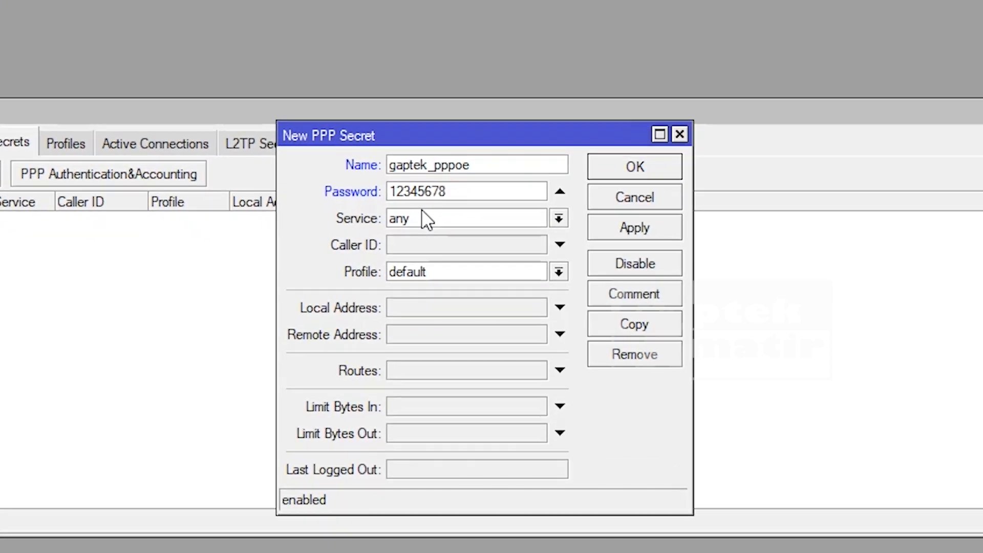
# - Set the secret's service to pppoe, local address 60.70.80.1, remote 60.70.80.33, and save it
pyautogui.click(557, 216)
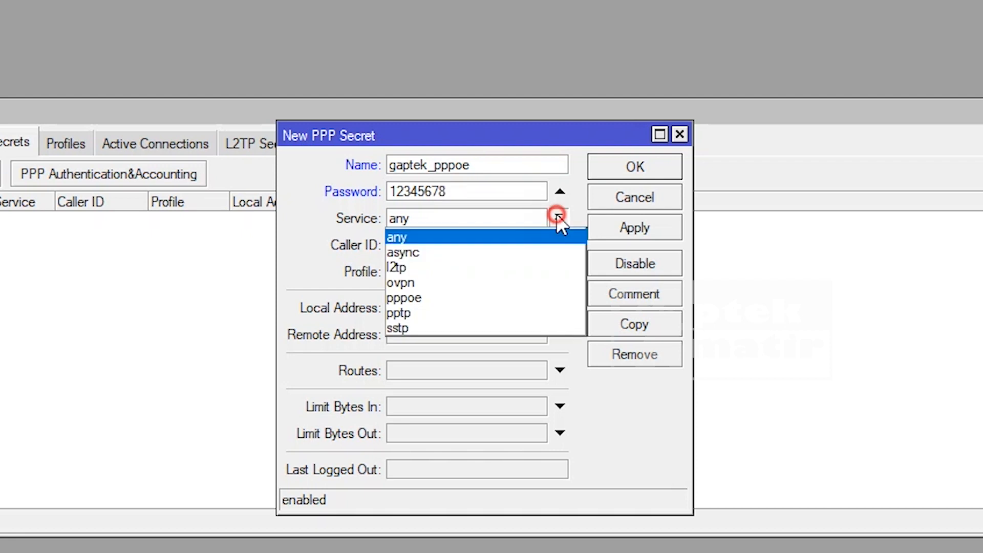
pyautogui.click(465, 296)
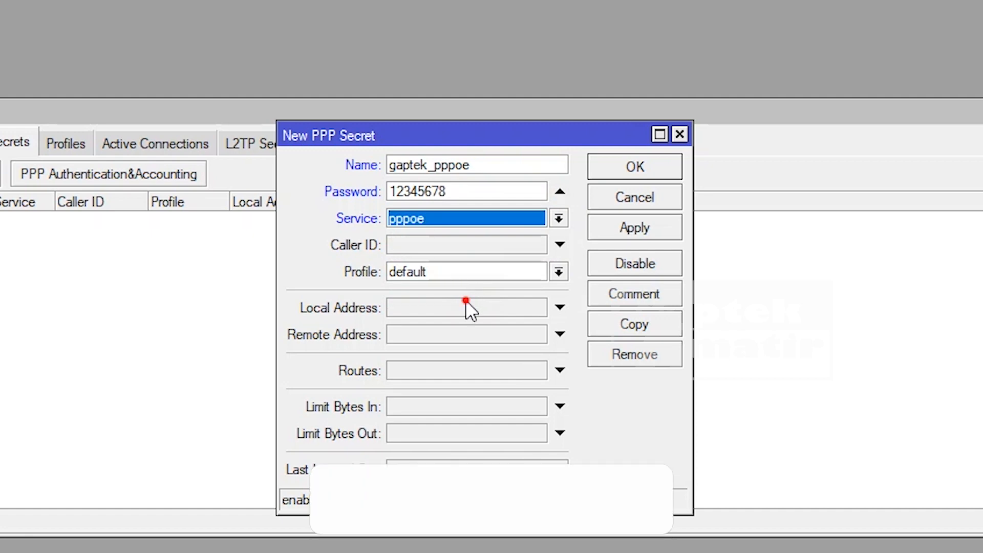
pyautogui.click(465, 300)
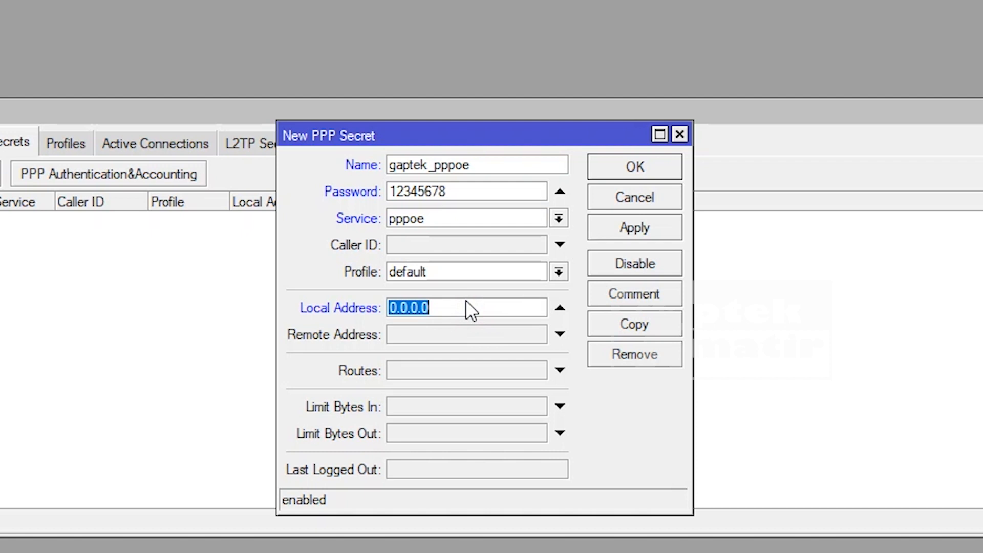
pyautogui.write('60.70.80')
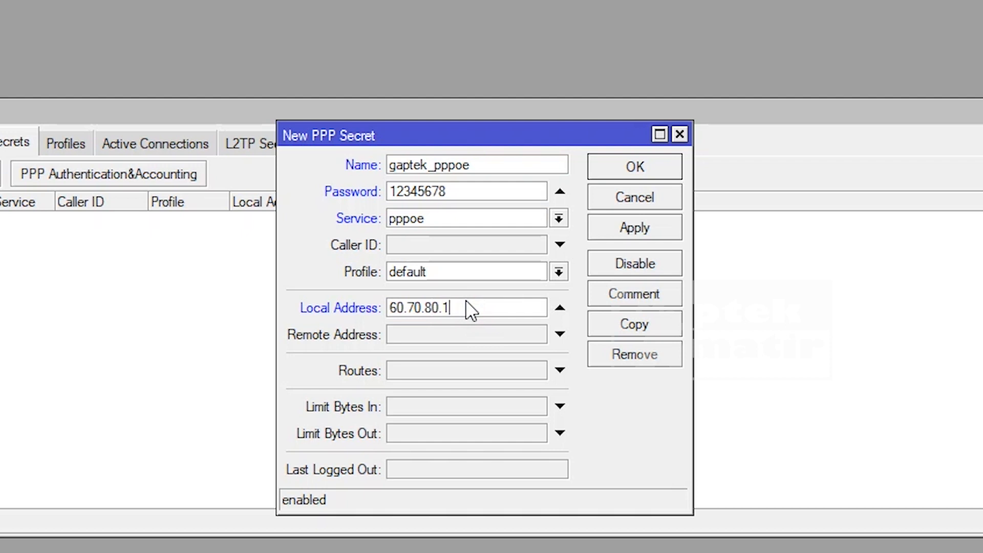
pyautogui.click(422, 333)
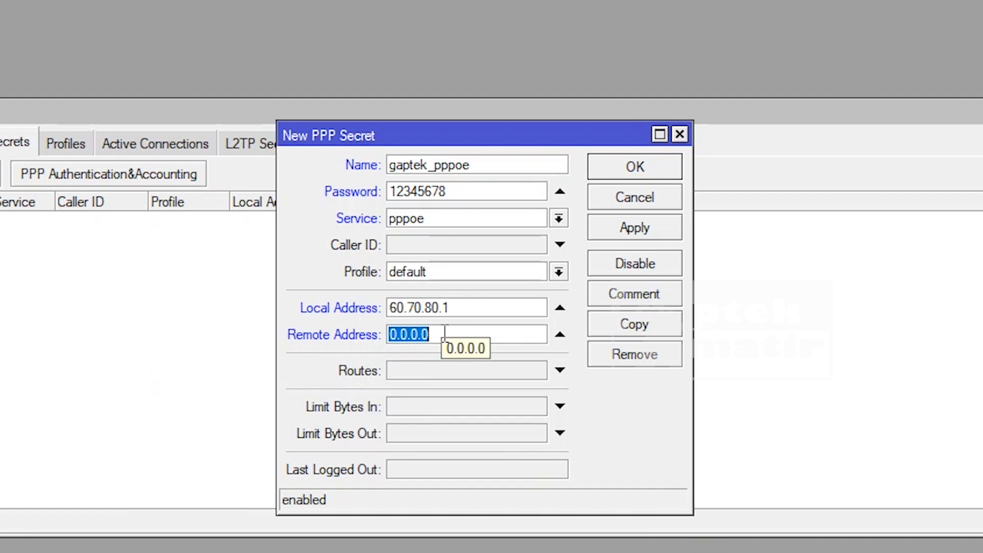
pyautogui.click(449, 308)
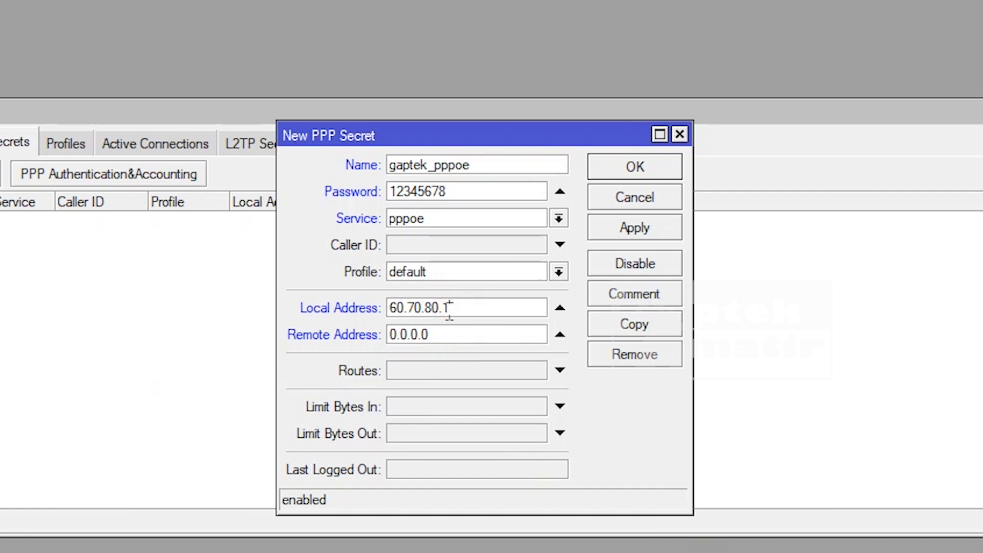
pyautogui.press('Tab')
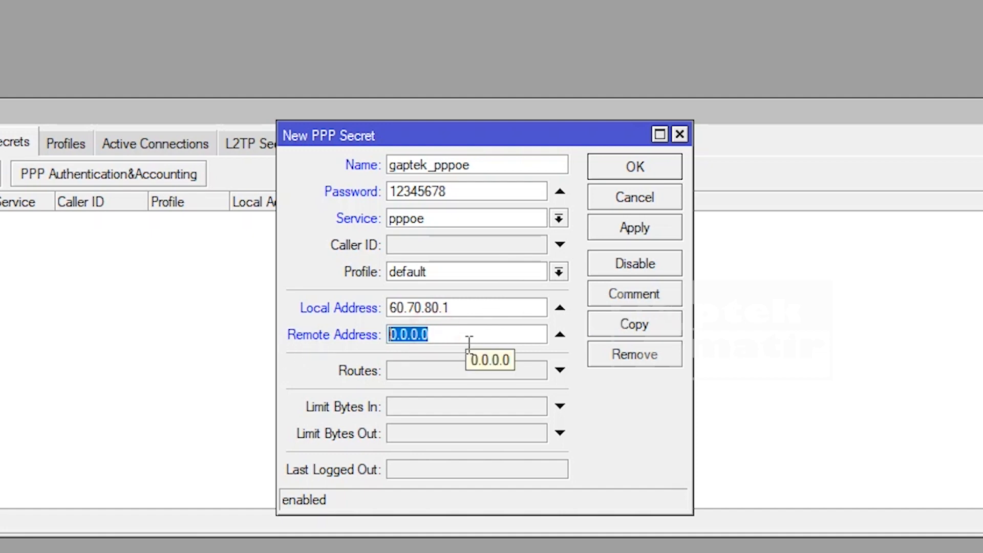
pyautogui.write('60.')
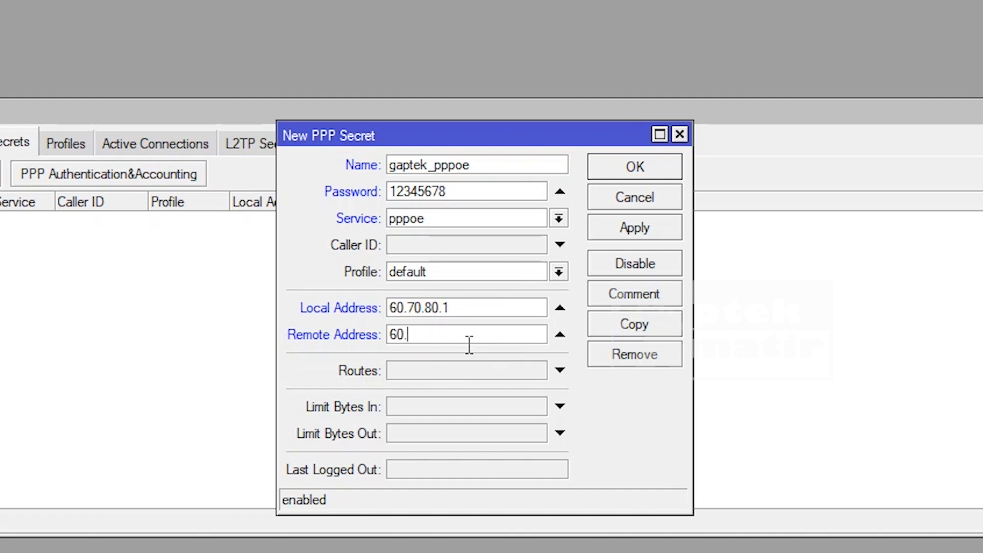
pyautogui.write('70.80.33')
pyautogui.click(652, 220)
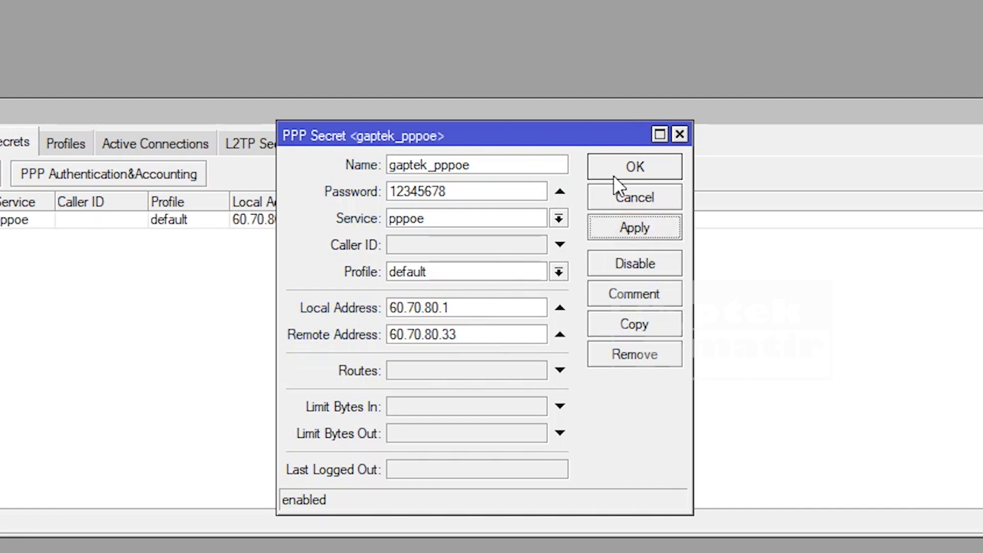
pyautogui.click(559, 271)
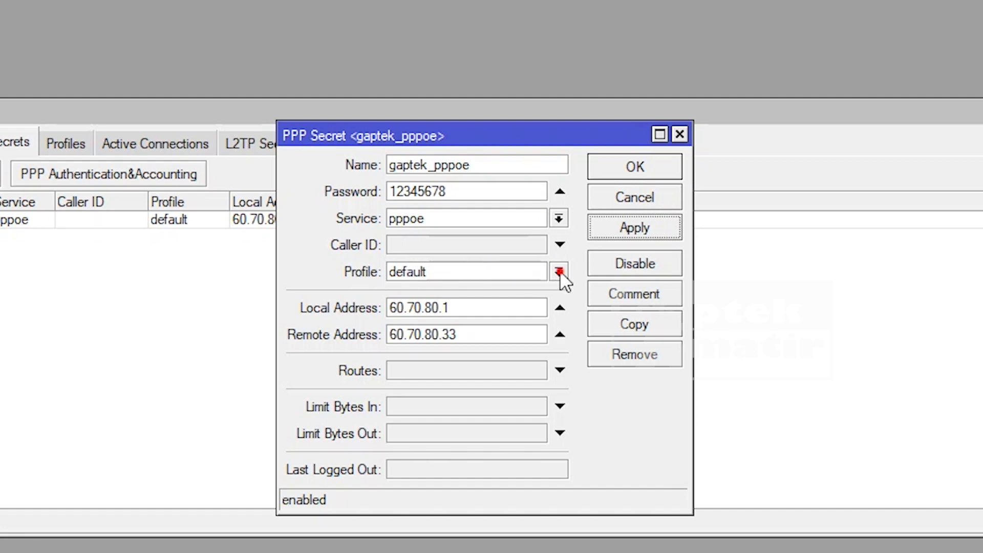
pyautogui.click(656, 166)
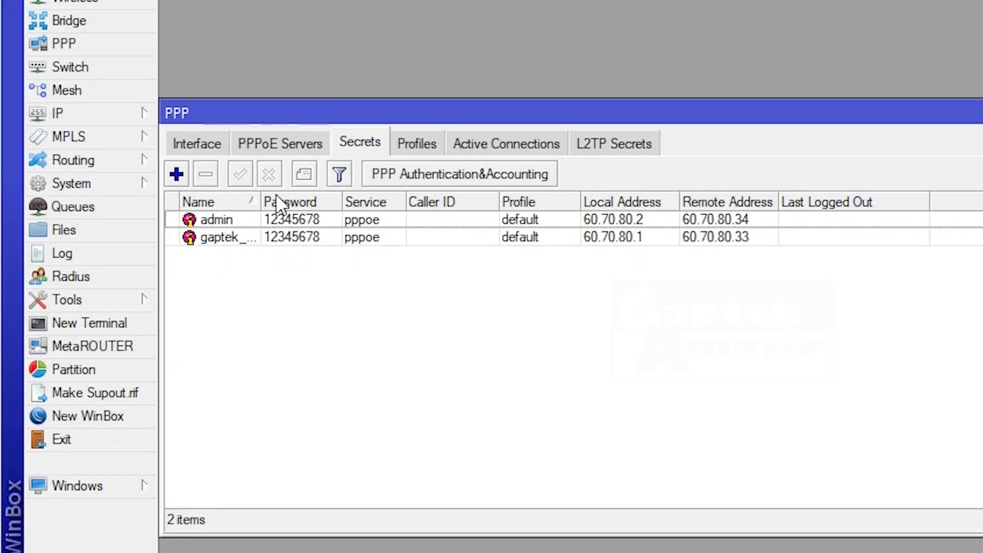
# - Close the PPP window and check the tray network status, which shows no internet access
pyautogui.moveTo(278, 114); pyautogui.dragTo(312, 74)
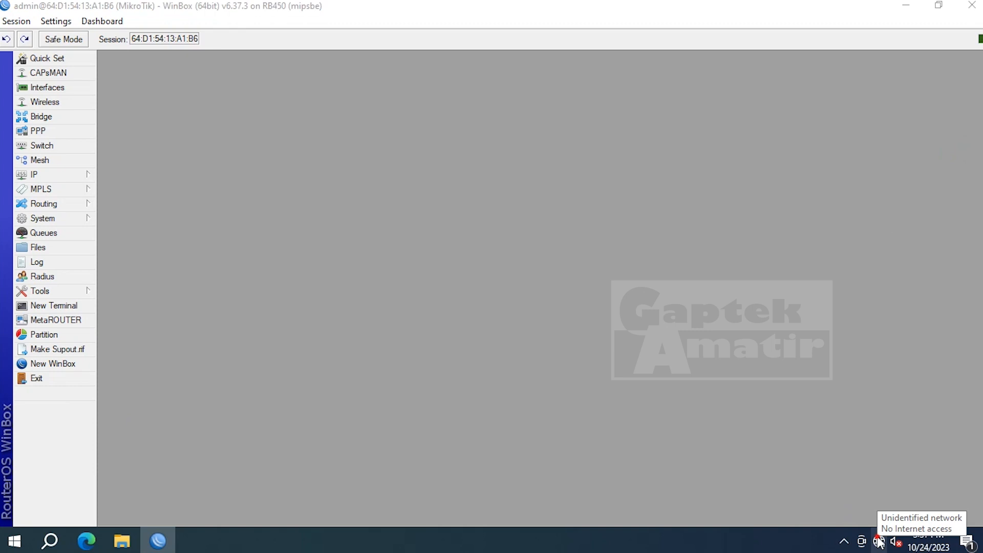
pyautogui.click(877, 539)
pyautogui.click(808, 187)
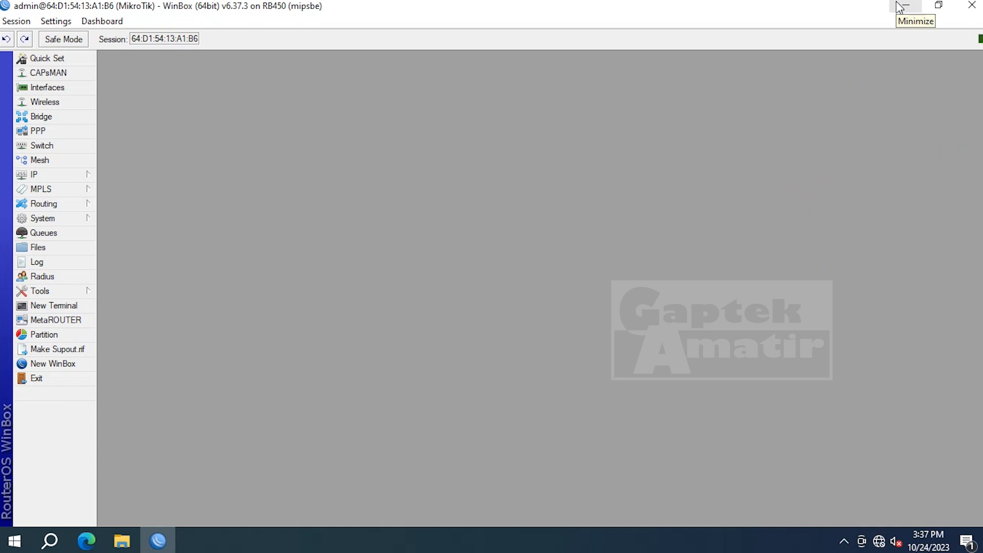
# - In cmd, run ipconfig (only 169.254.247.26) and ping google.com, which fails to find the host
pyautogui.press('super+r')
pyautogui.press('Return')
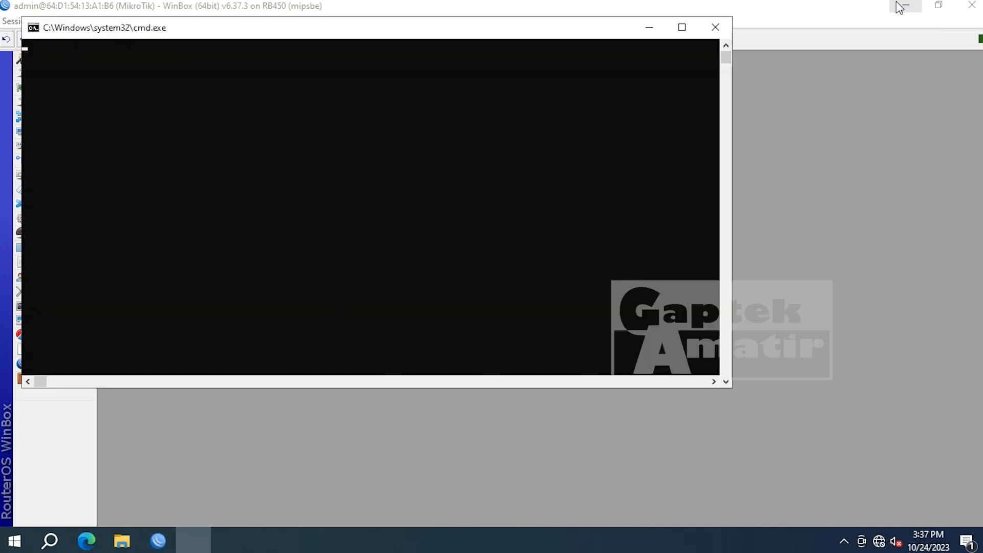
pyautogui.write('ipconfig')
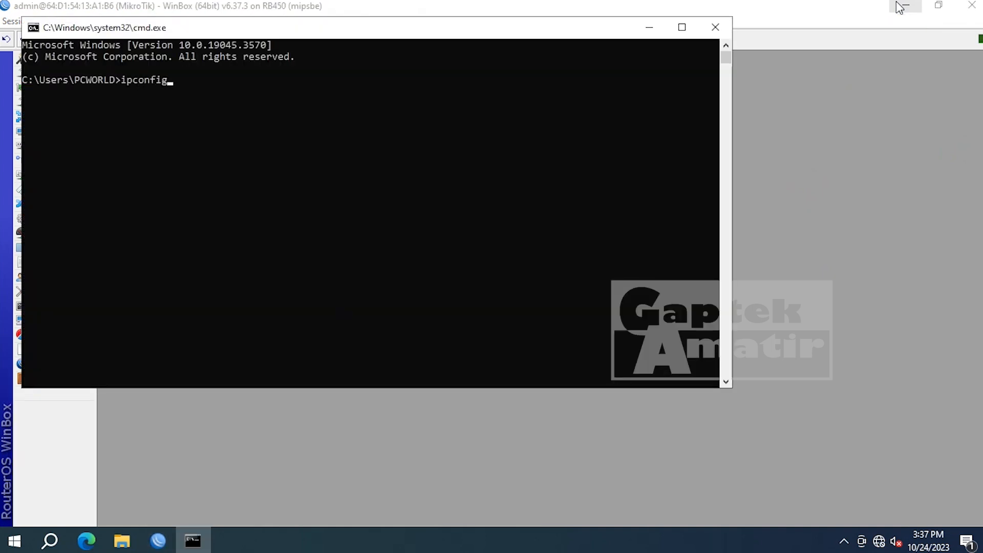
pyautogui.press('Return')
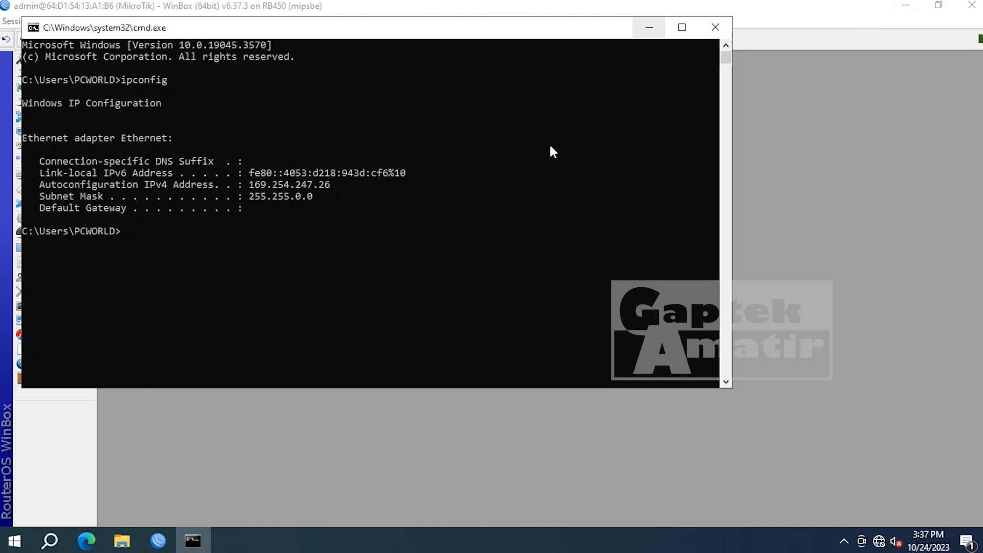
pyautogui.write('ping google.com')
pyautogui.press('Return')
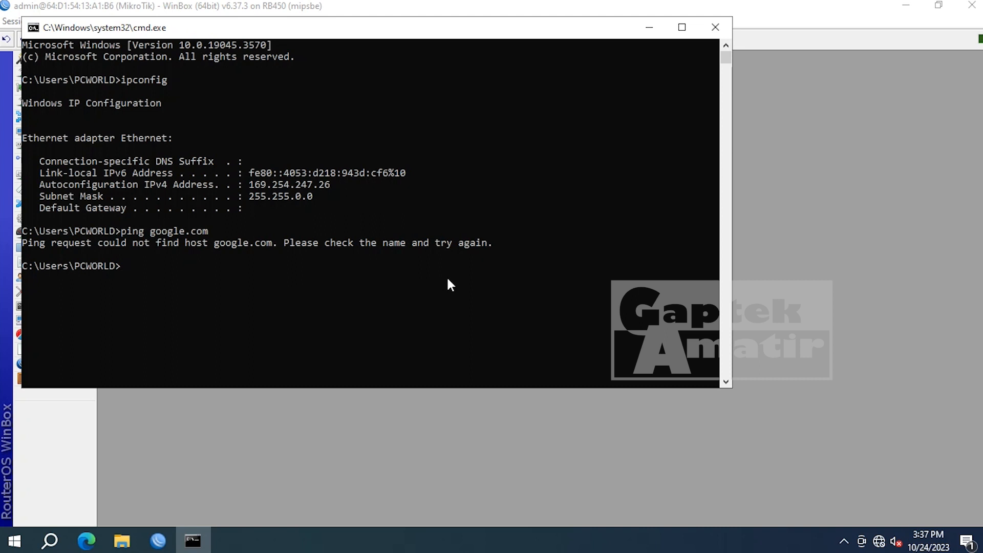
pyautogui.click(478, 3)
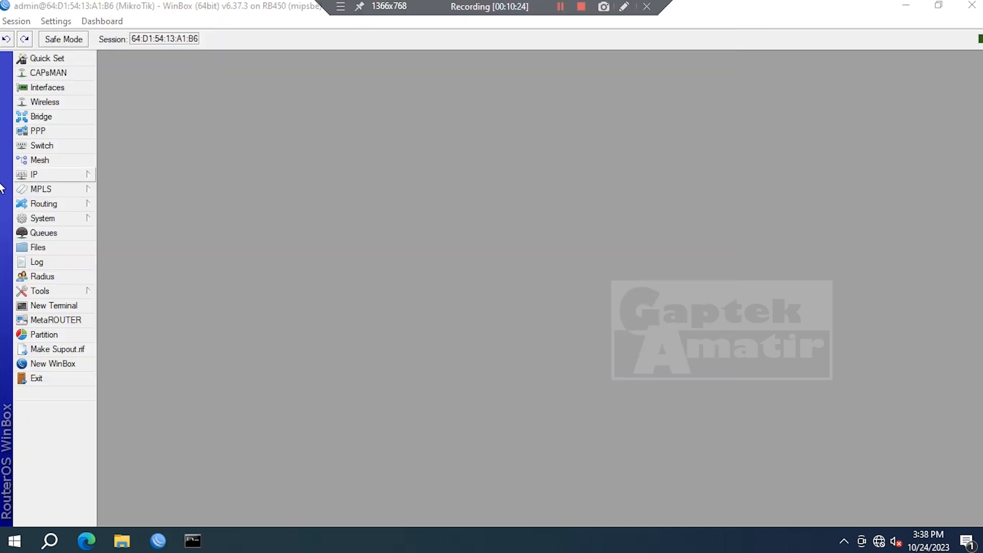
pyautogui.click(35, 174)
pyautogui.click(163, 295)
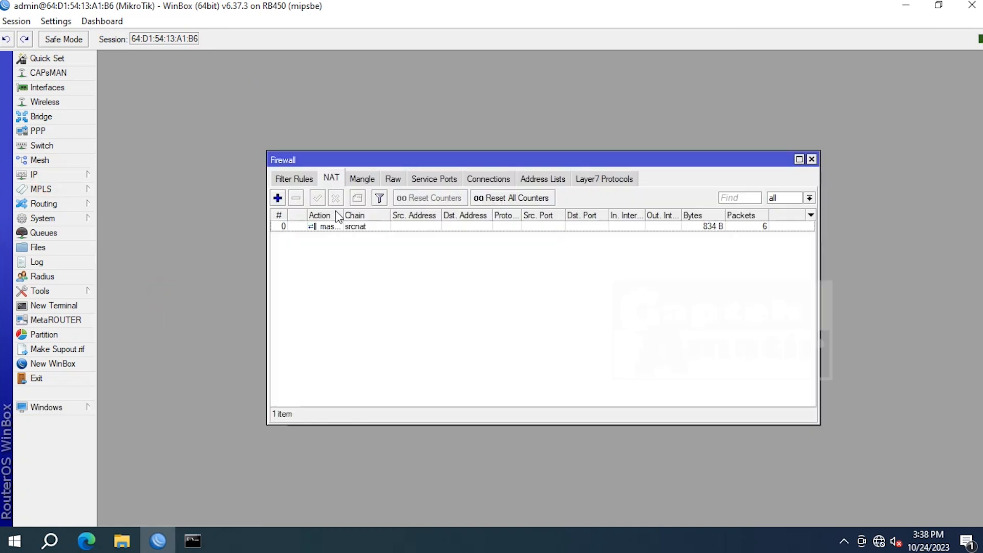
pyautogui.doubleClick(356, 226)
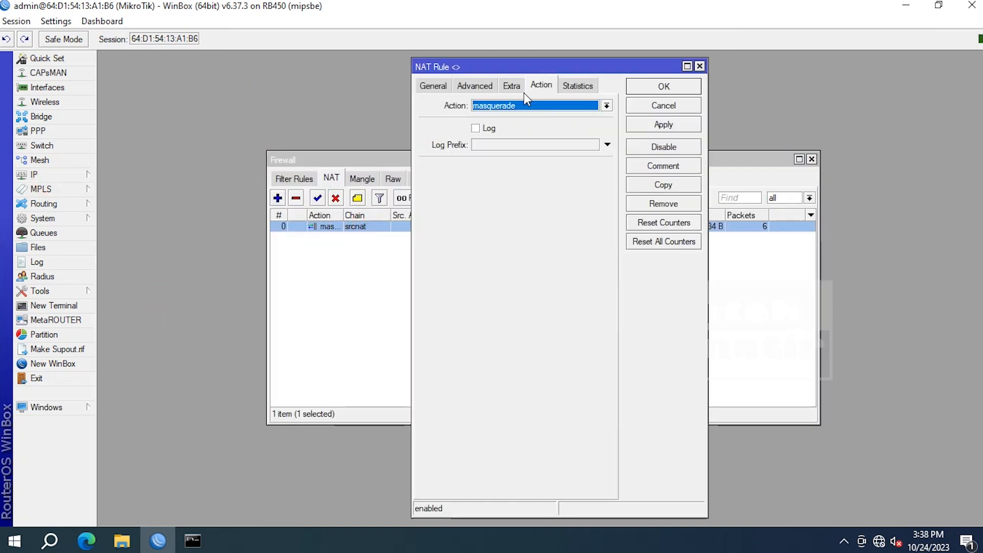
pyautogui.click(700, 66)
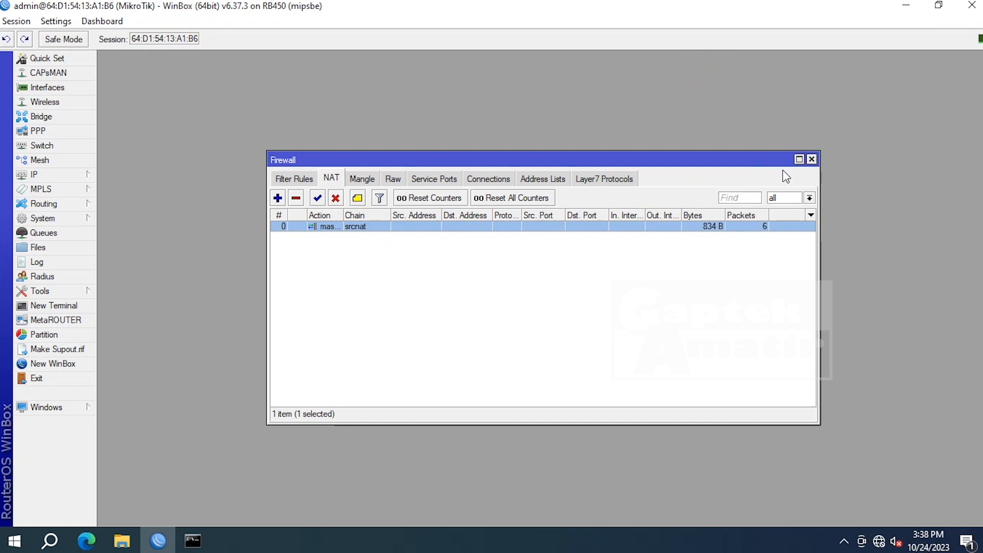
pyautogui.click(812, 159)
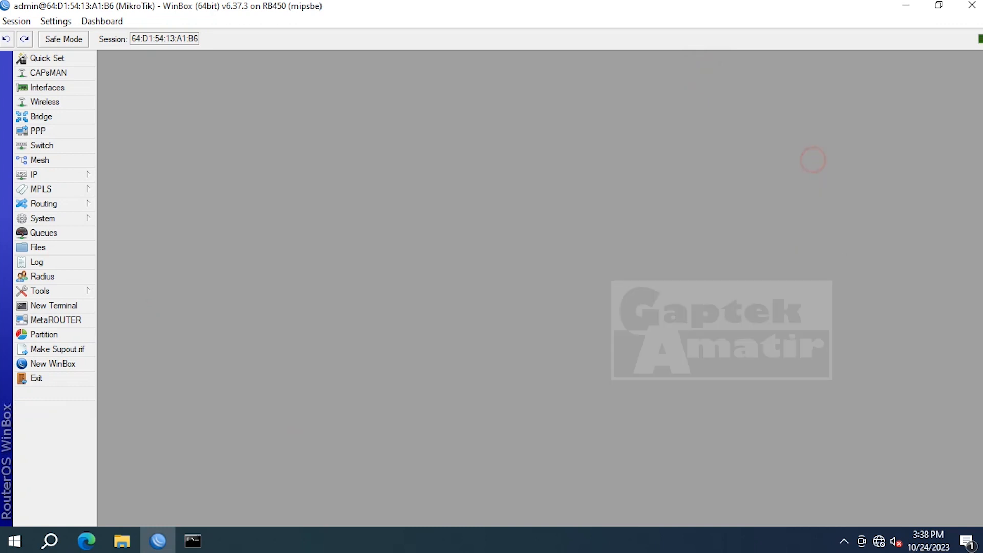
pyautogui.click(879, 541)
pyautogui.click(505, 195)
# - Minimize WinBox and open Network & Internet settings, which report No Internet access on Ethernet
pyautogui.click(905, 7)
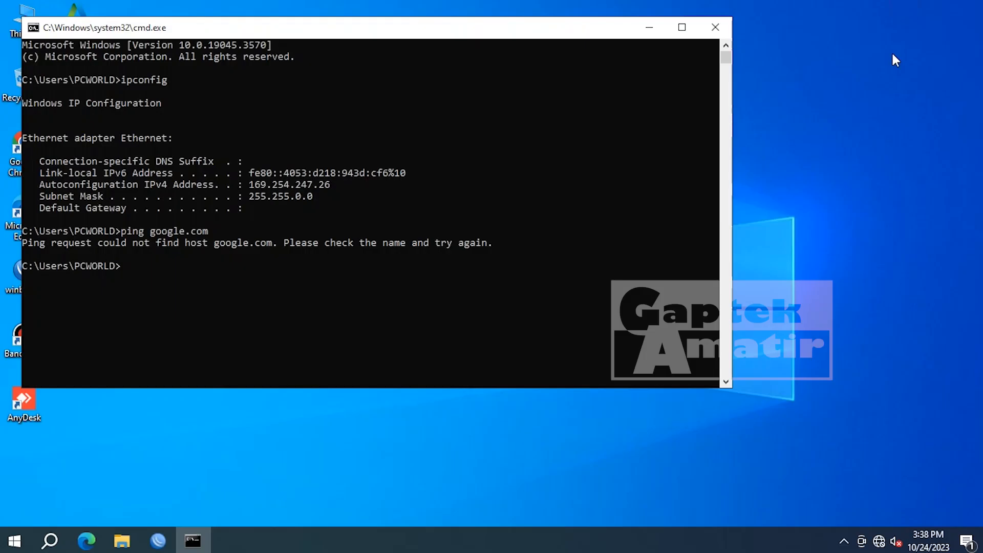
pyautogui.click(879, 542)
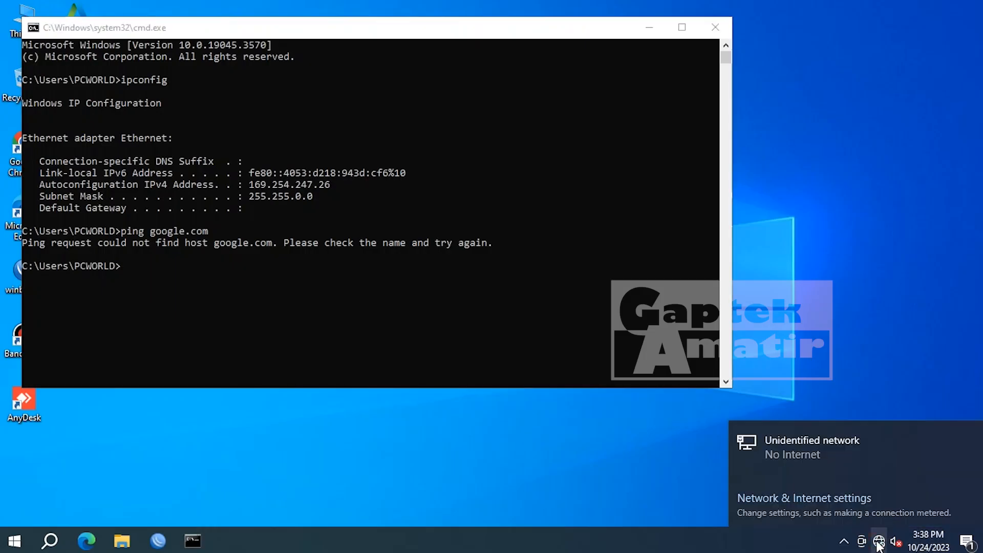
pyautogui.click(802, 501)
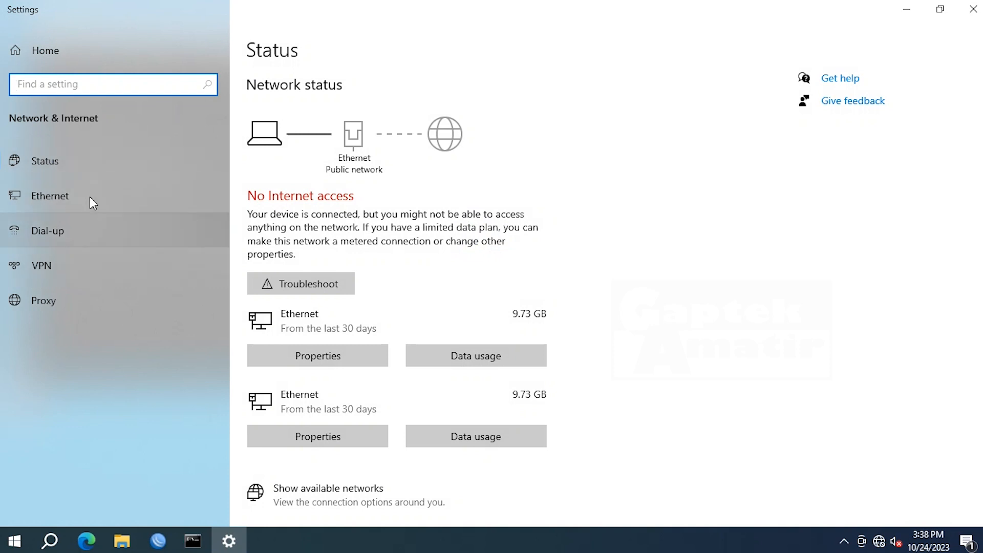
# - Under Dial-up, start a new Connect to the Internet setup using Broadband (PPPoE), then return to WinBox
pyautogui.click(90, 233)
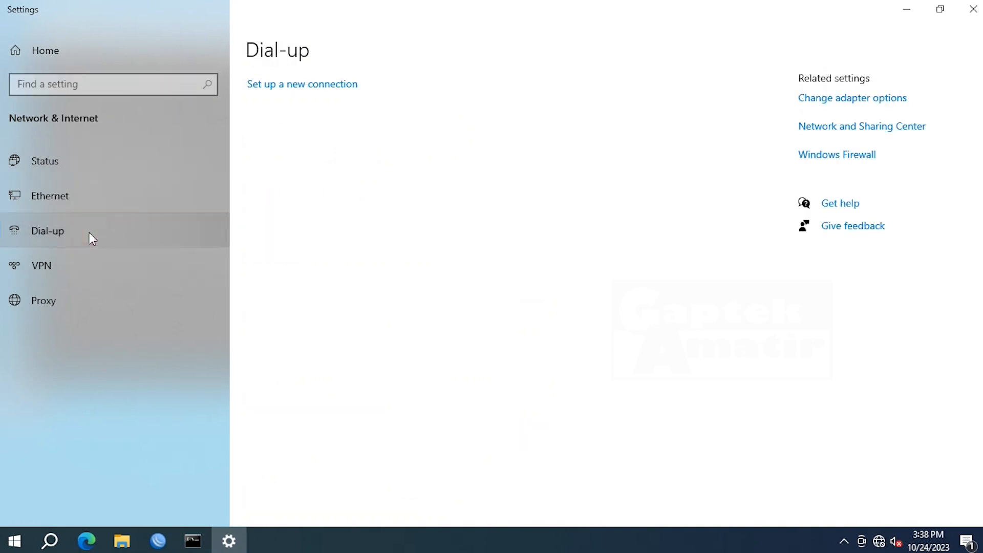
pyautogui.click(275, 94)
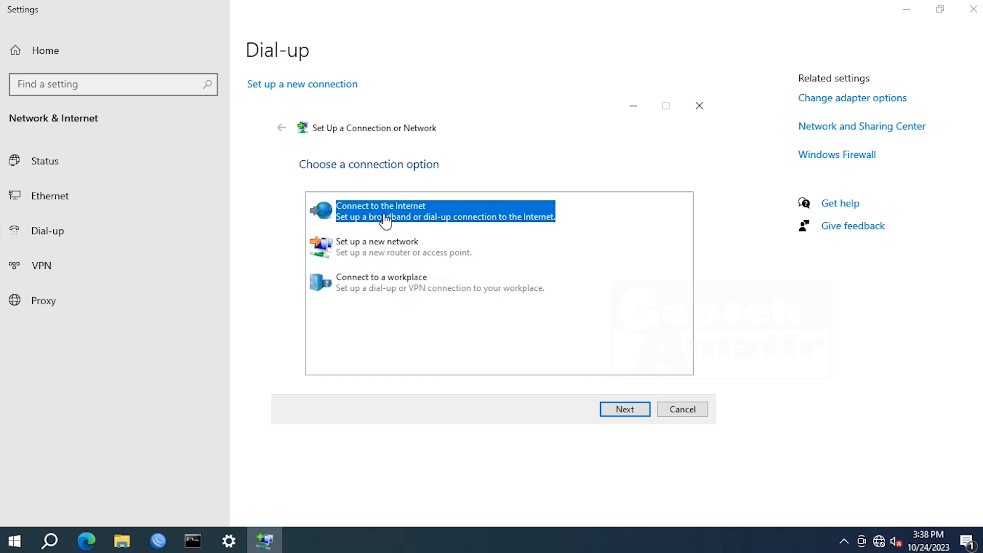
pyautogui.click(628, 417)
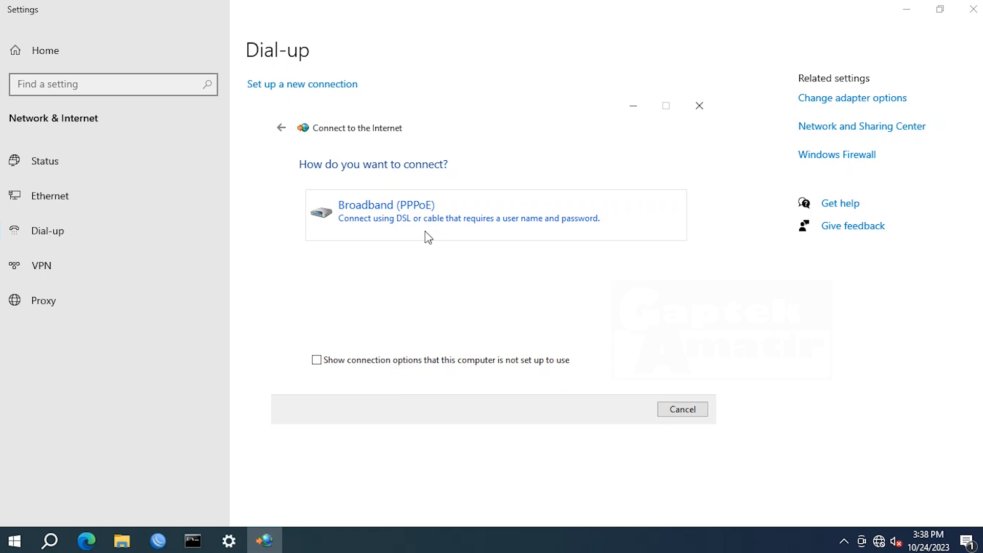
pyautogui.click(427, 236)
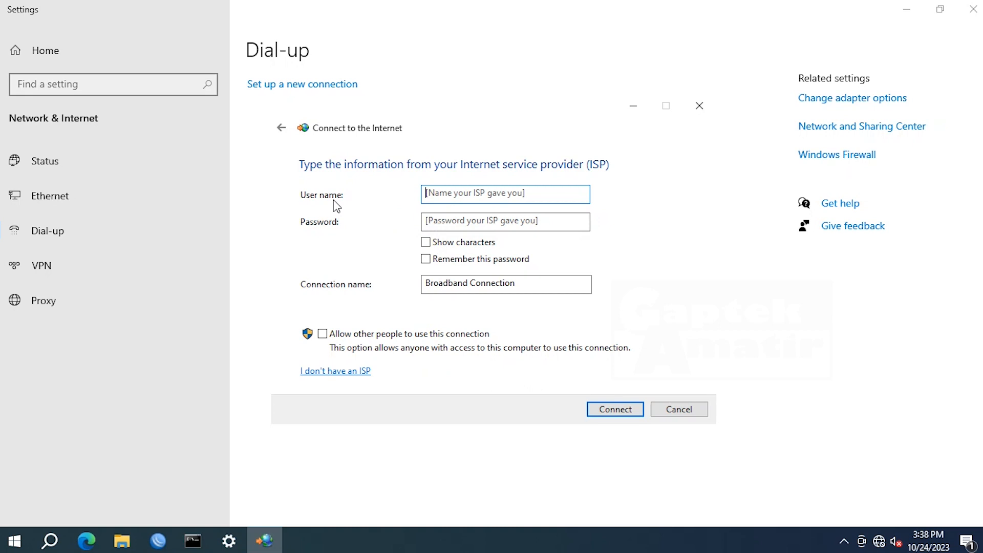
pyautogui.click(161, 545)
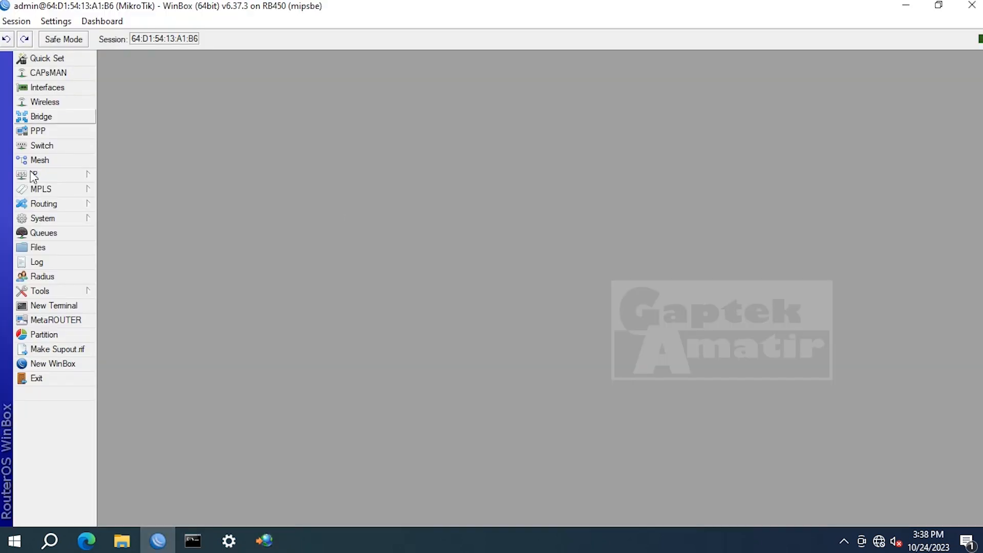
pyautogui.click(76, 177)
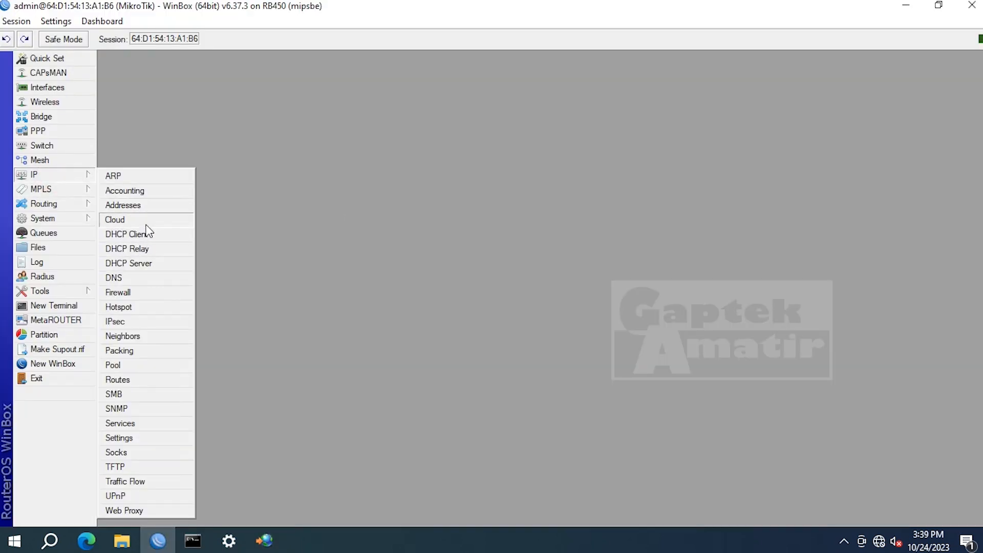
# - Open the gaptek_pppoe secret under PPP > Secrets and copy its name
pyautogui.click(52, 132)
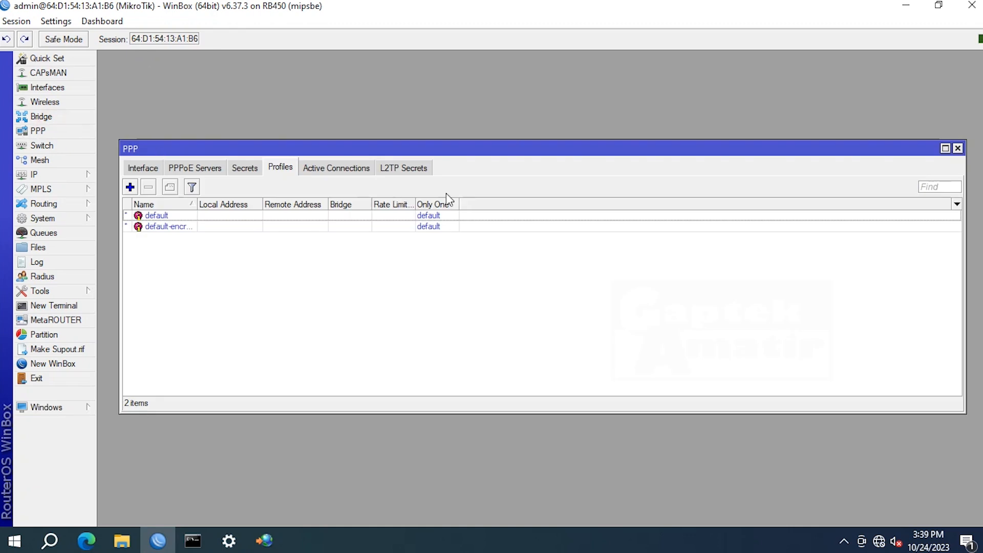
pyautogui.click(239, 169)
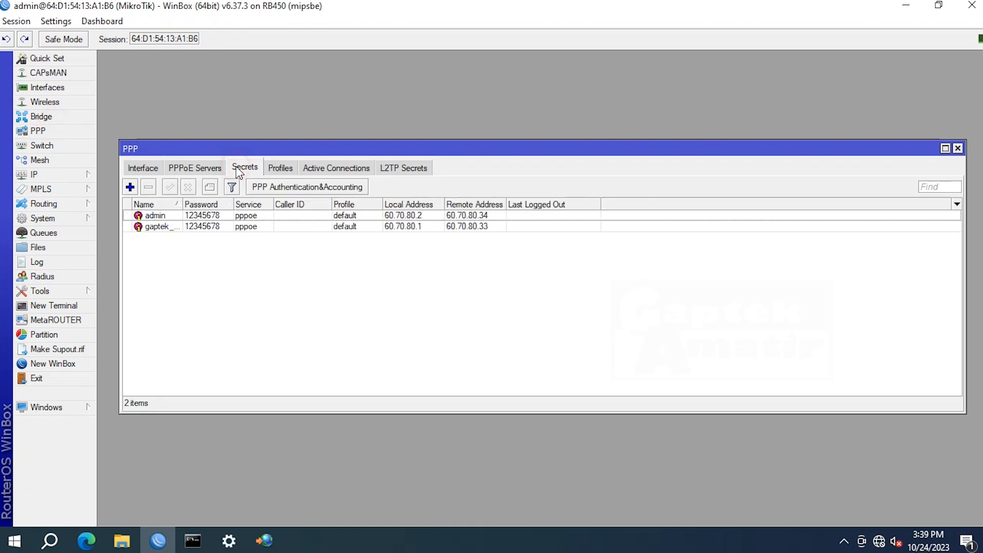
pyautogui.click(196, 216)
pyautogui.doubleClick(198, 229)
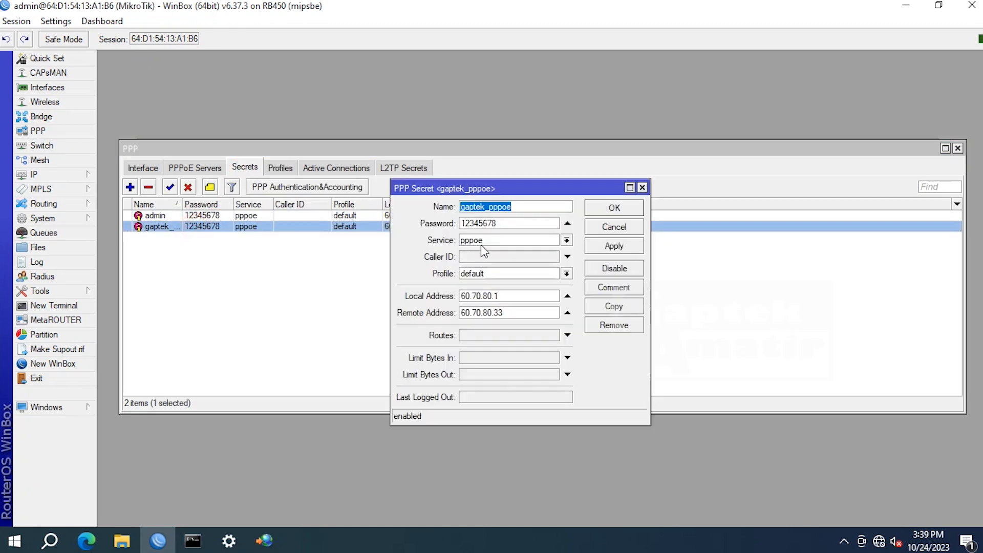
pyautogui.click(482, 204)
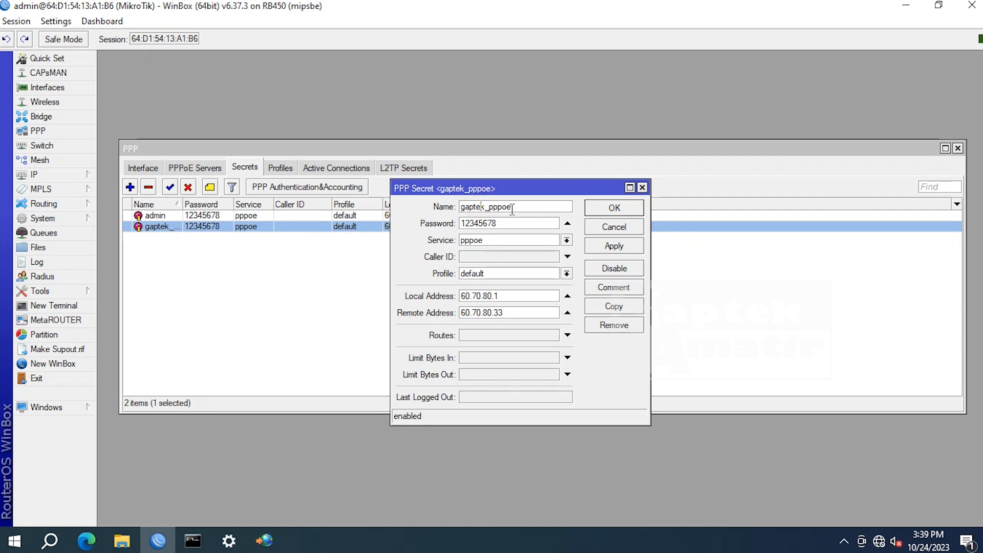
pyautogui.moveTo(512, 208); pyautogui.dragTo(448, 207)
pyautogui.rightClick(477, 210)
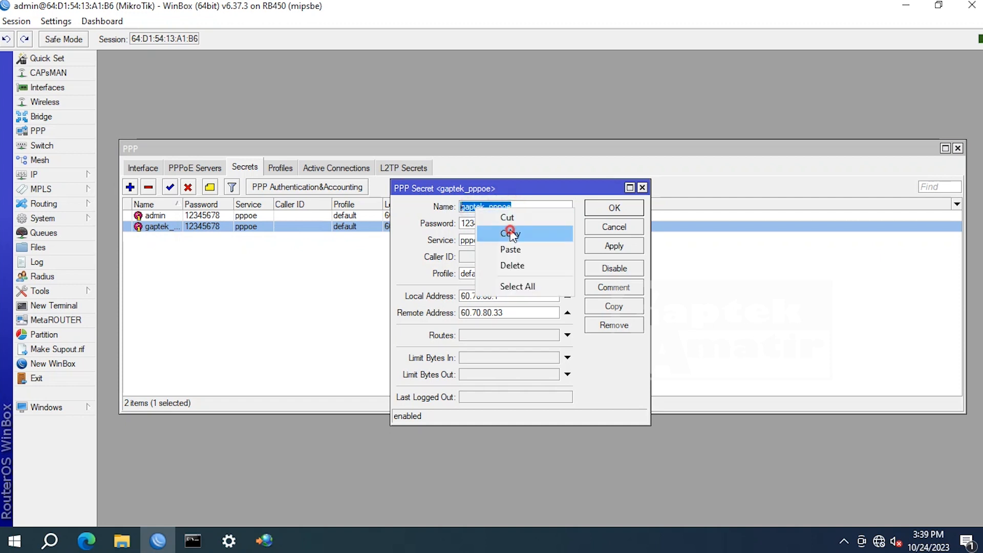
pyautogui.click(509, 233)
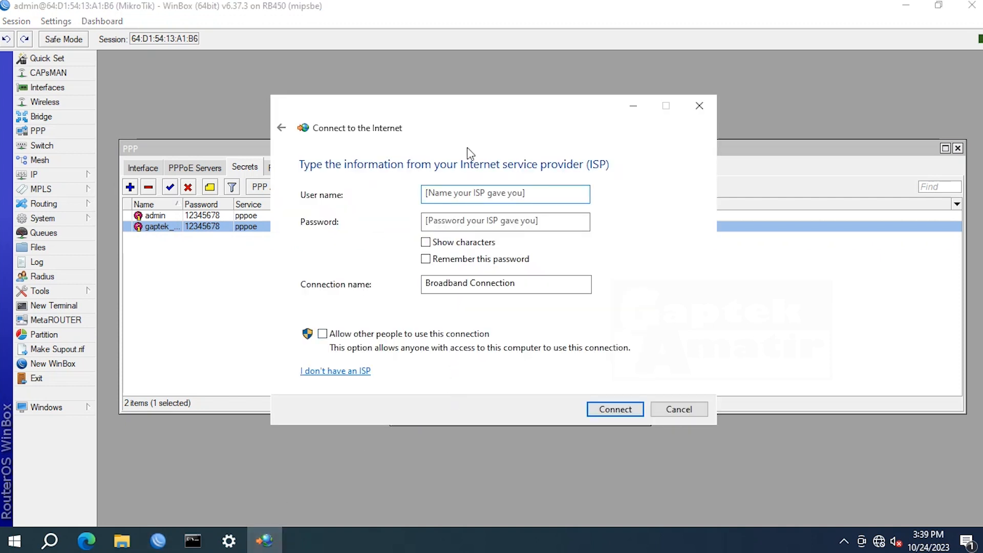
# - Paste gaptek_pppoe as the user name, enter the account password, and show its characters
pyautogui.rightClick(503, 196)
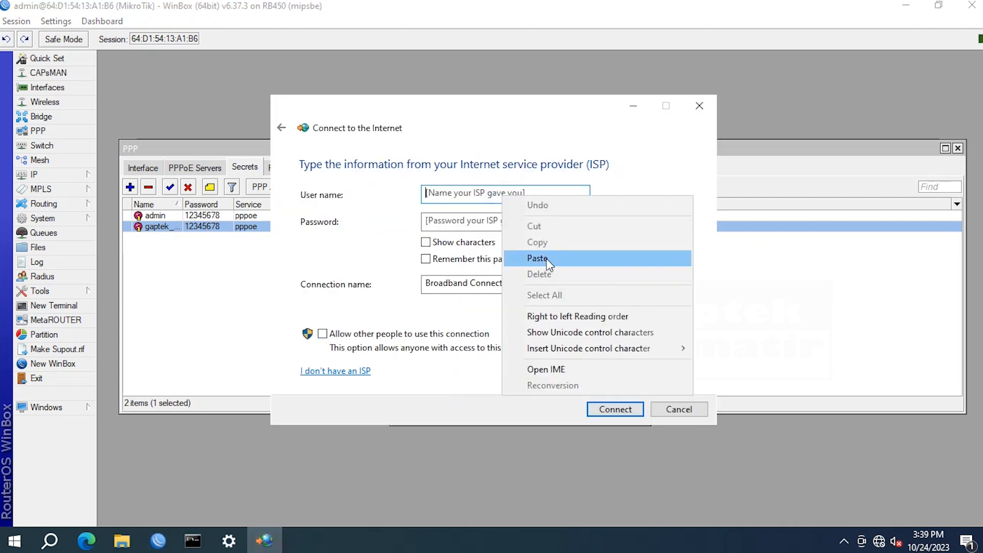
pyautogui.click(537, 259)
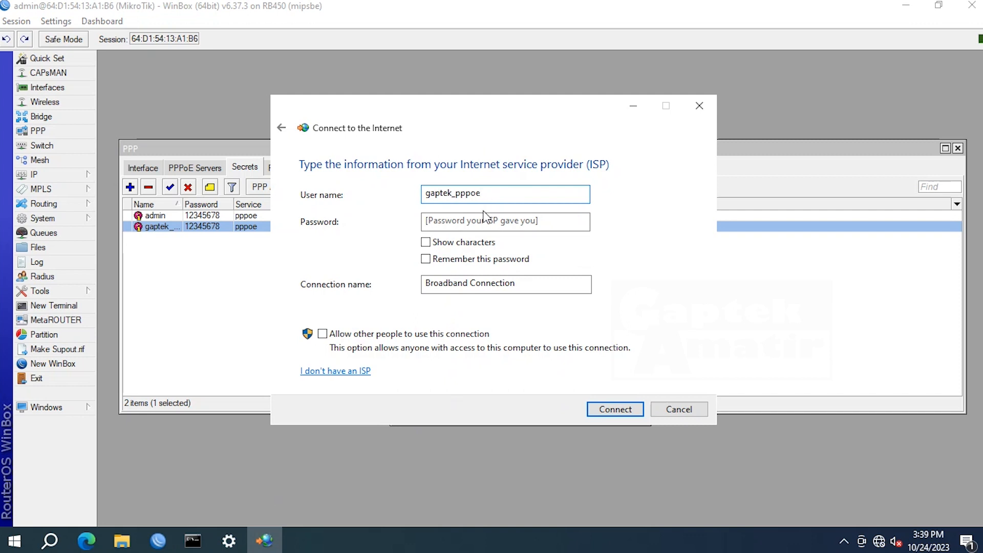
pyautogui.click(467, 220)
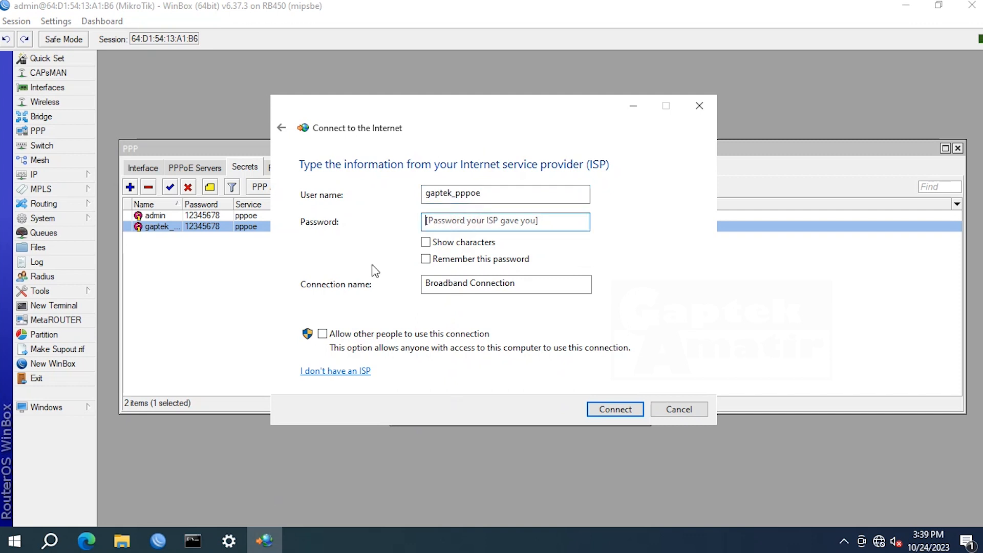
pyautogui.write('123')
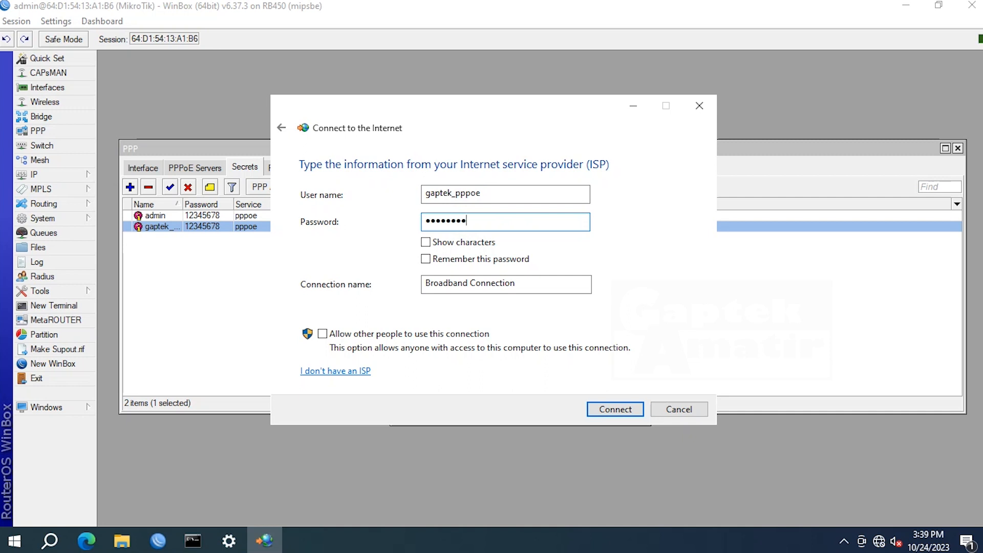
pyautogui.click(455, 244)
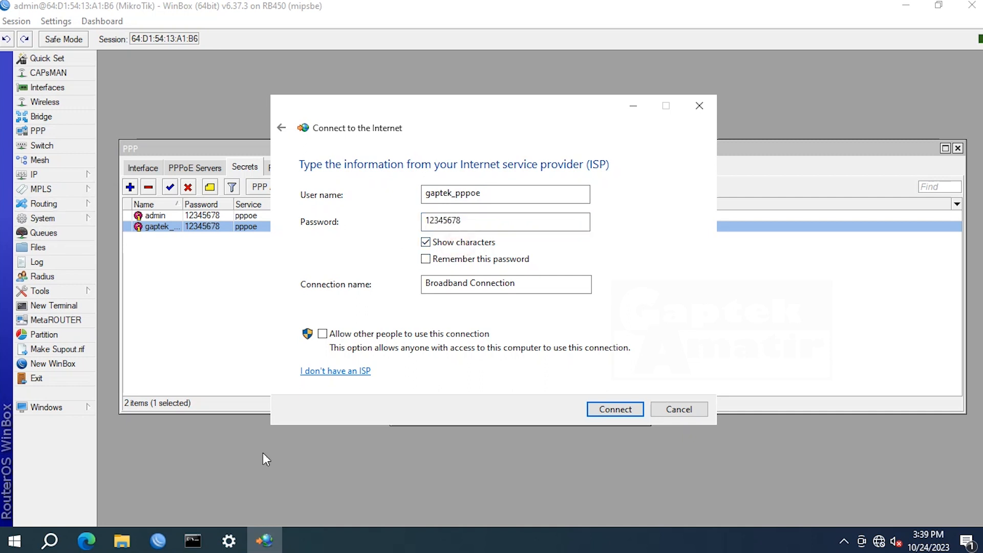
# - Check the secret in WinBox, then rename the connection to koneksi pppoe
pyautogui.click(158, 541)
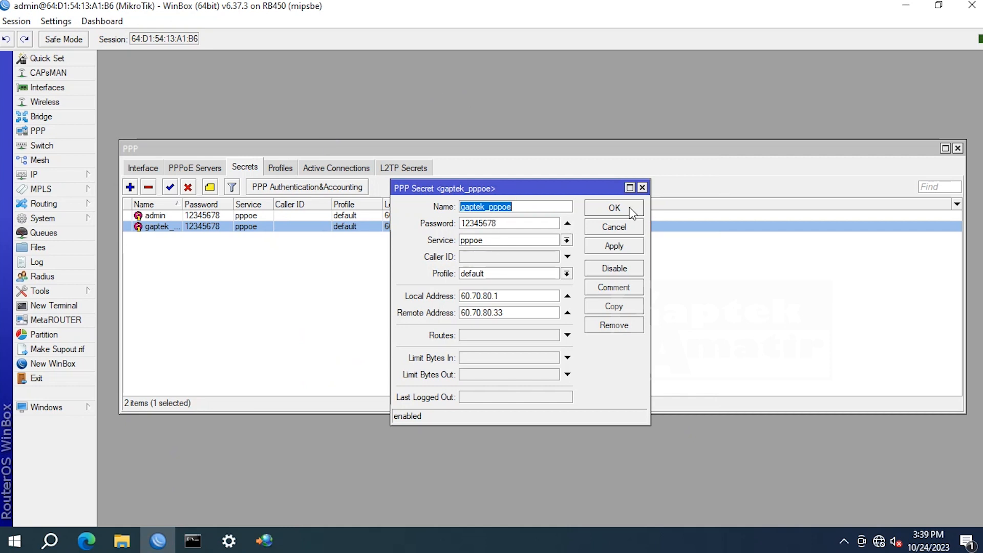
pyautogui.click(264, 541)
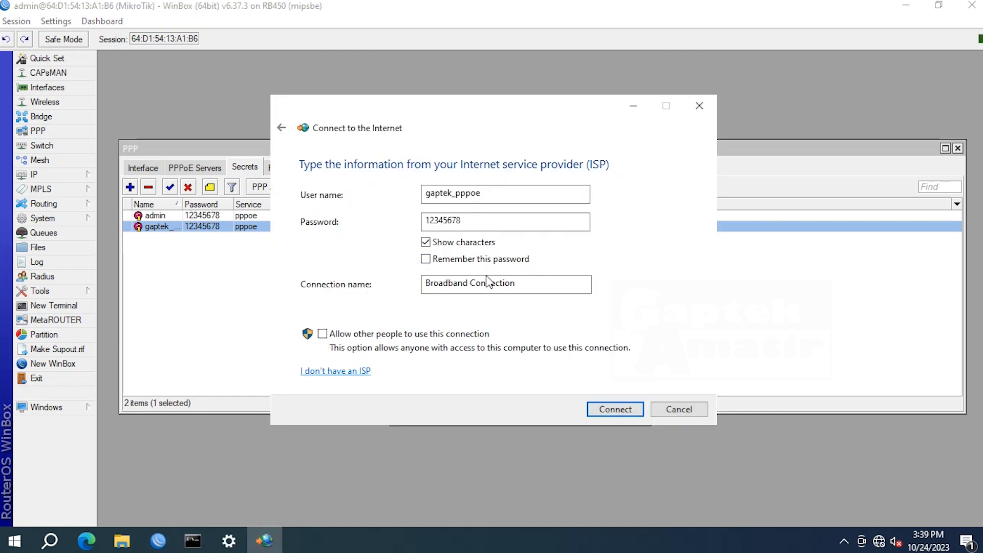
pyautogui.moveTo(536, 283); pyautogui.dragTo(320, 274)
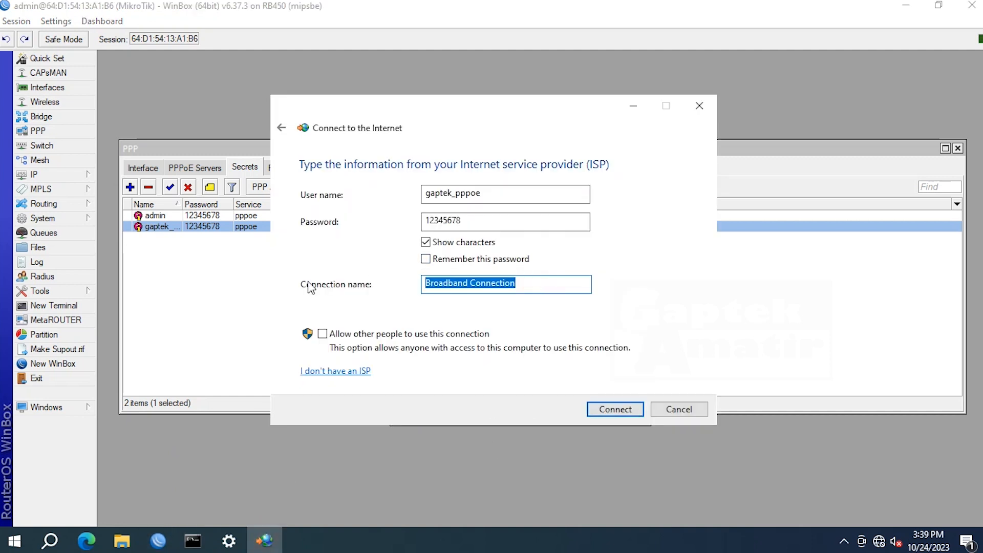
pyautogui.write('koneksi pppoe')
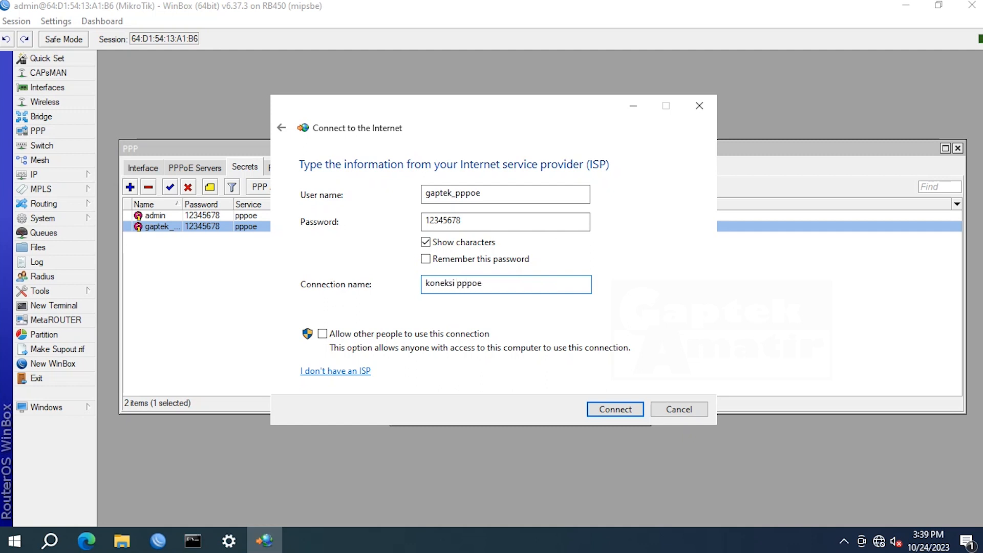
# - Connect the new PPPoE connection and close the wizard once it reports connected
pyautogui.click(593, 407)
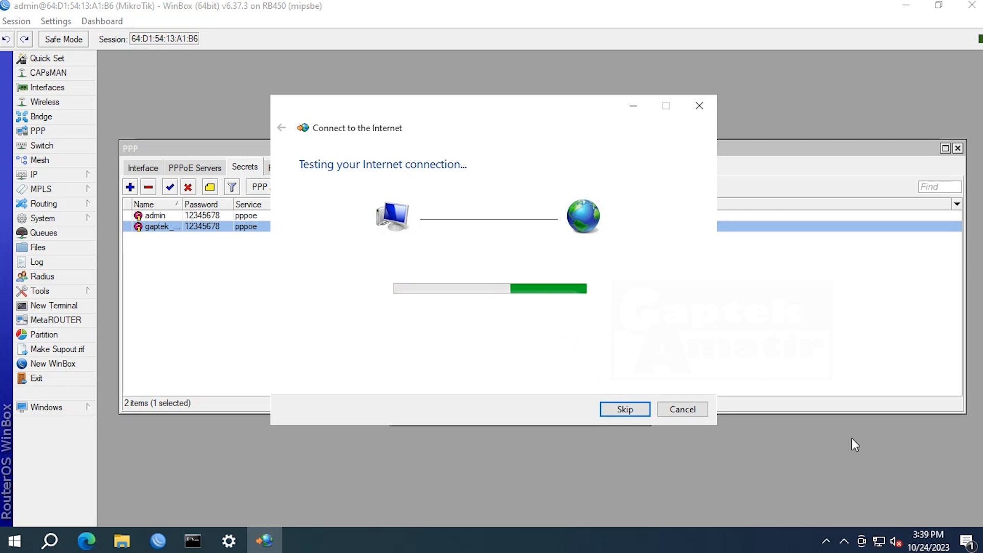
pyautogui.moveTo(882, 545)
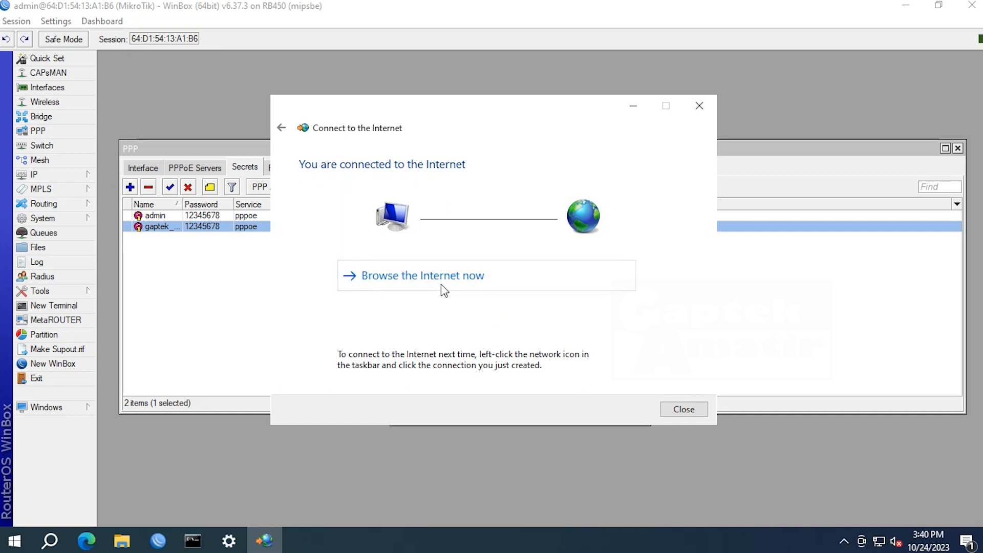
pyautogui.click(696, 404)
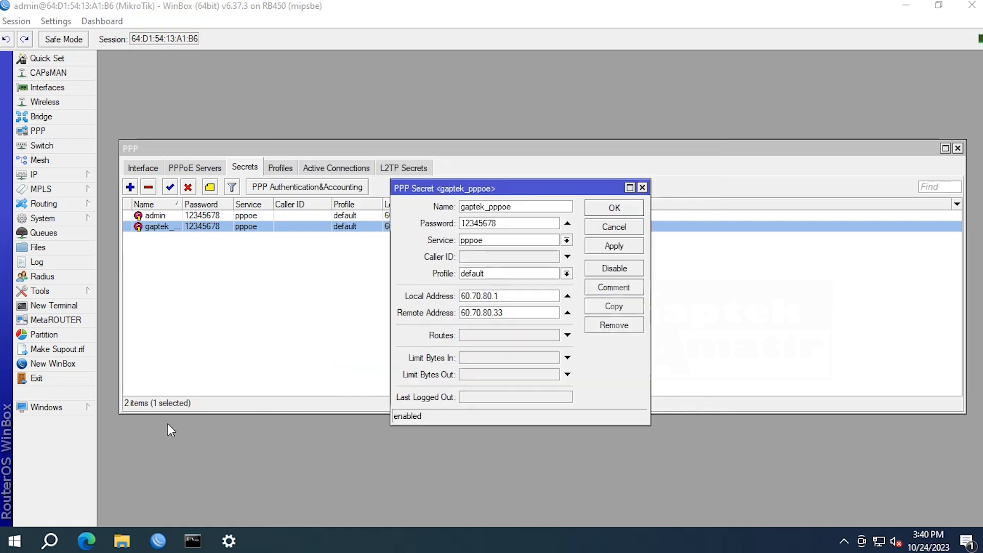
pyautogui.moveTo(202, 545)
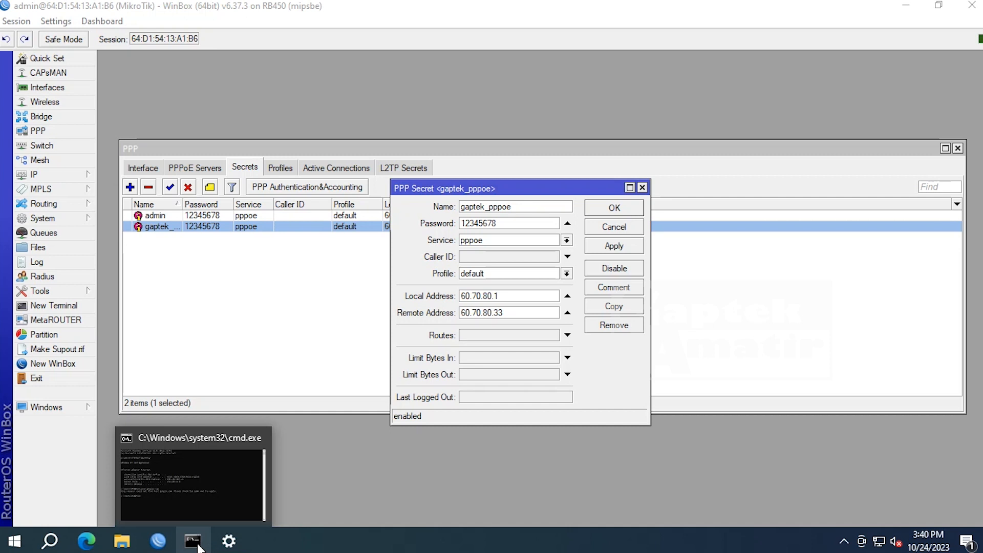
# - Confirm google.com pings succeed and koneksi pppoe holds 60.70.80.33, matching the secret's remote address
pyautogui.click(194, 542)
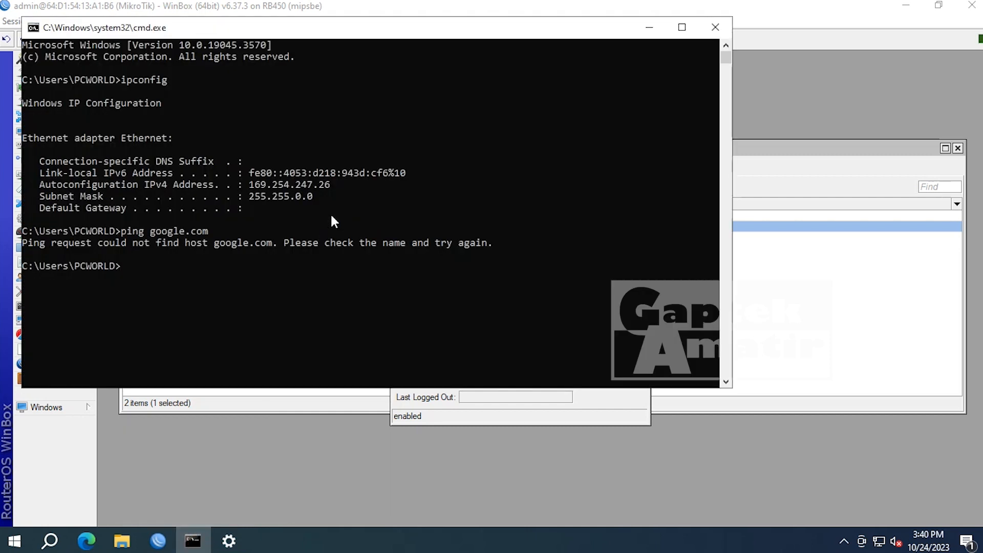
pyautogui.write('ping google.com')
pyautogui.press('Return')
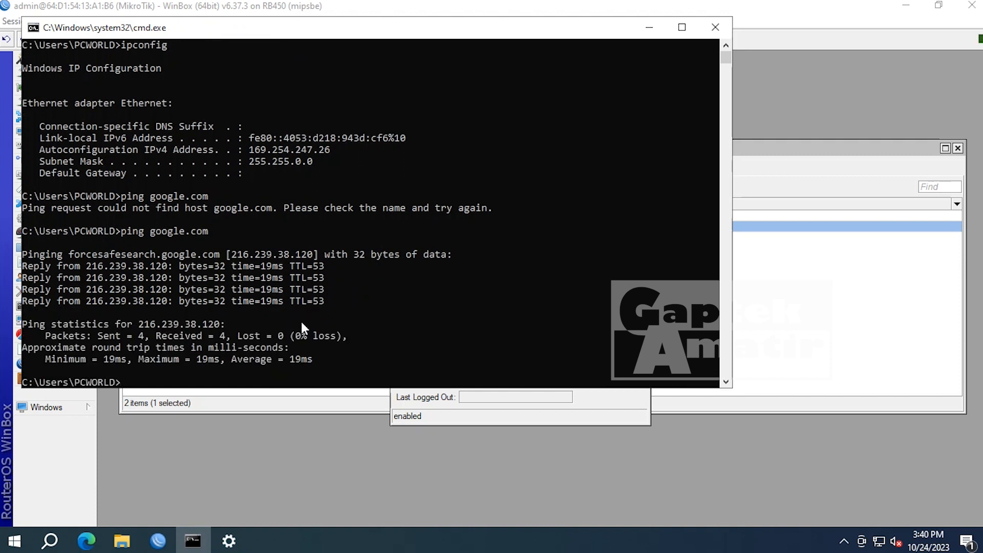
pyautogui.write('ipconfig')
pyautogui.press('Return')
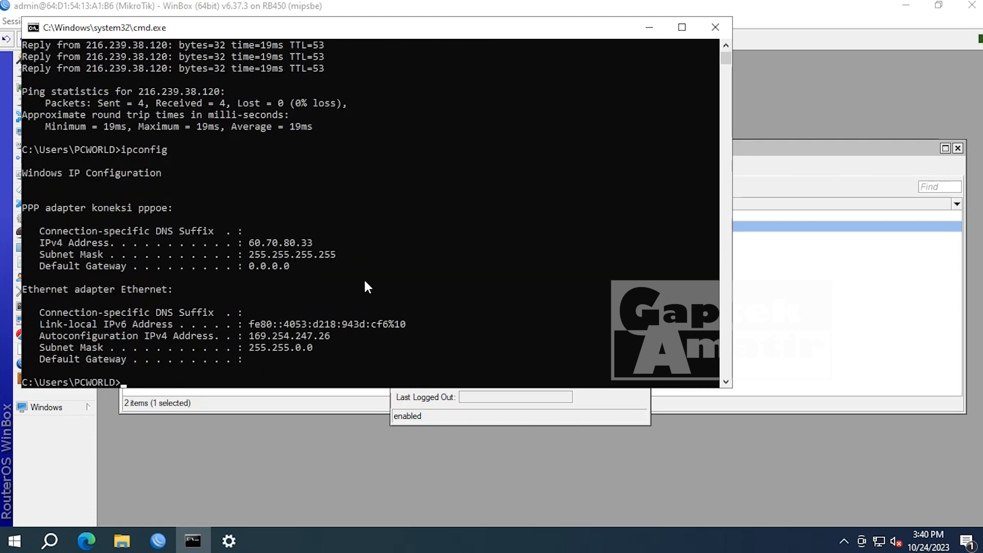
pyautogui.scroll(-1, 366, 283)
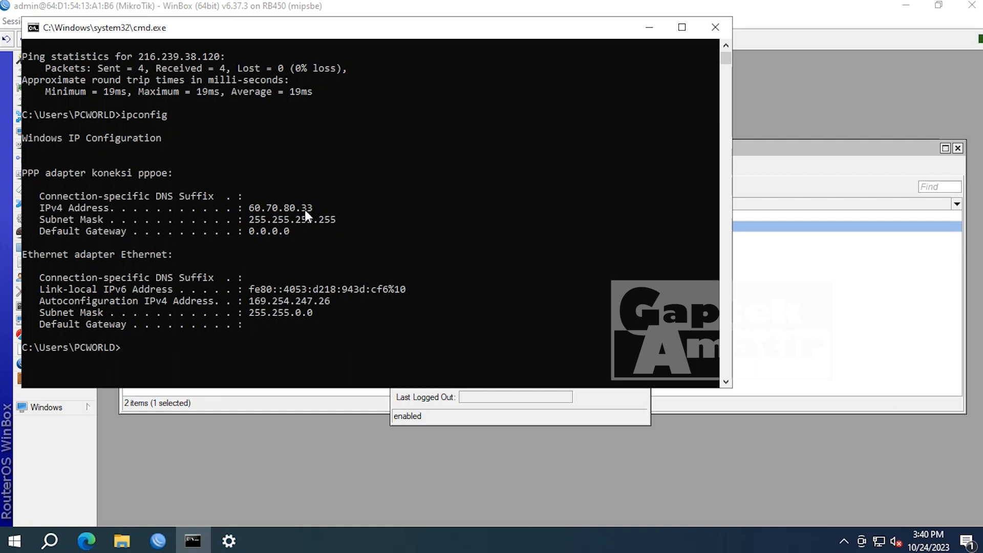
pyautogui.click(509, 512)
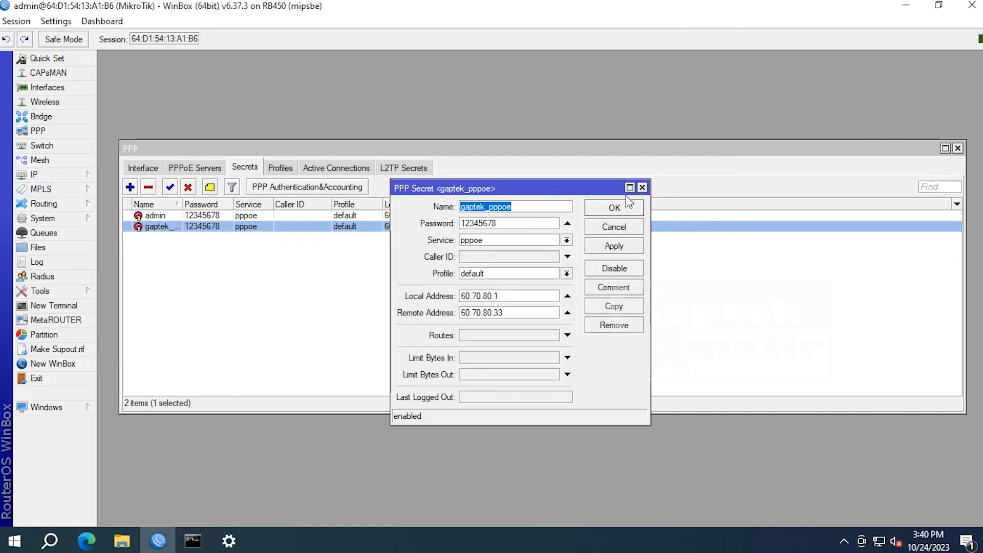
pyautogui.click(496, 312)
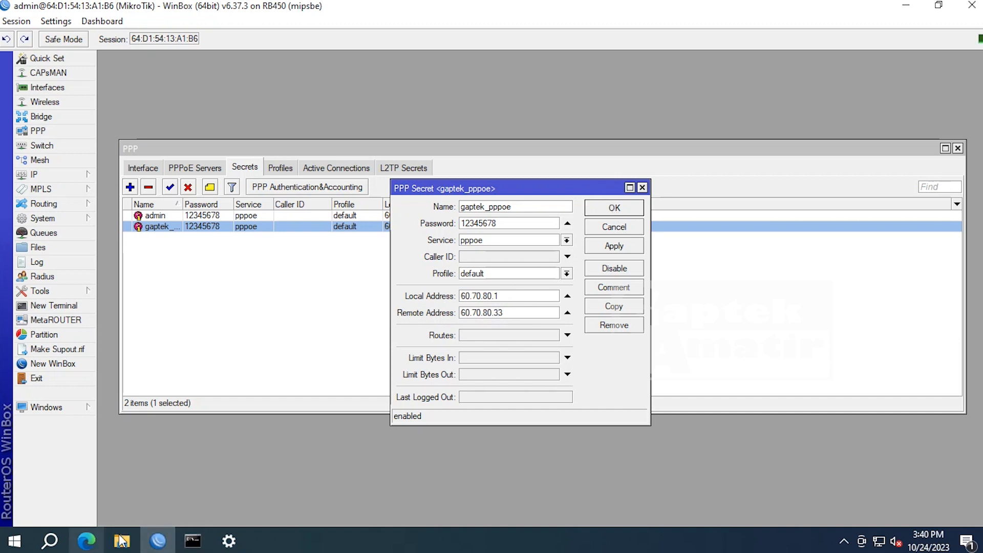
# - Minimize all windows, launch Chrome from the desktop, and load youtube.com
pyautogui.click(903, 7)
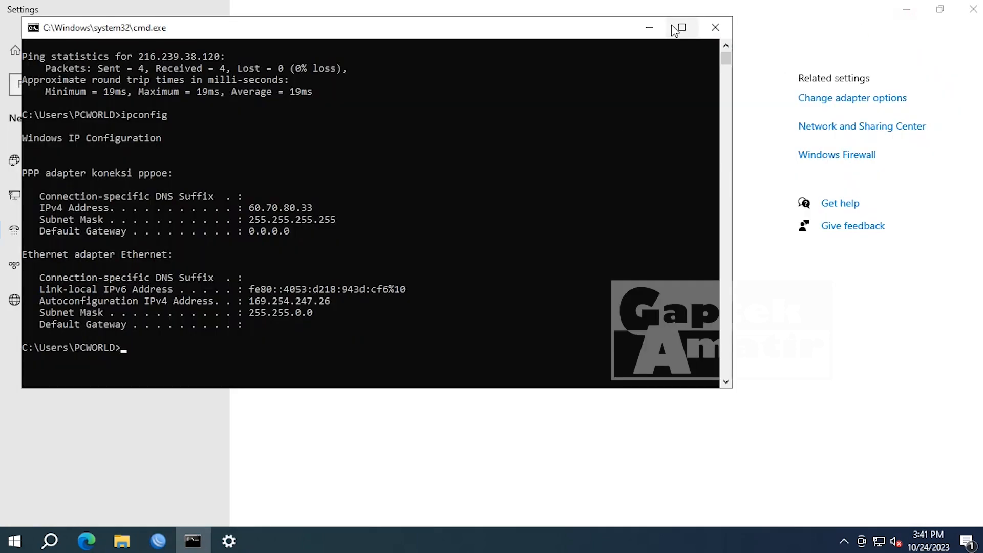
pyautogui.click(649, 27)
pyautogui.click(906, 9)
pyautogui.doubleClick(24, 151)
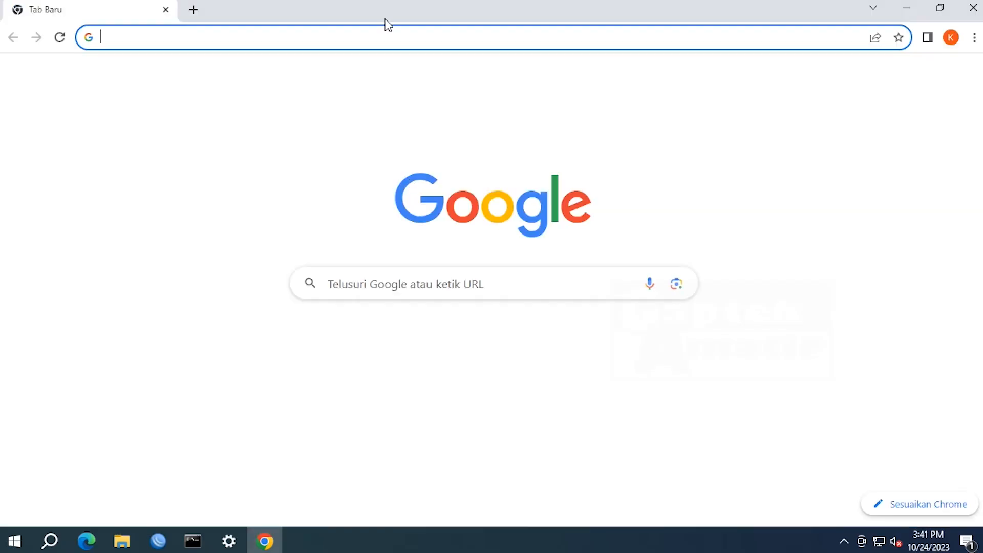
pyautogui.click(374, 41)
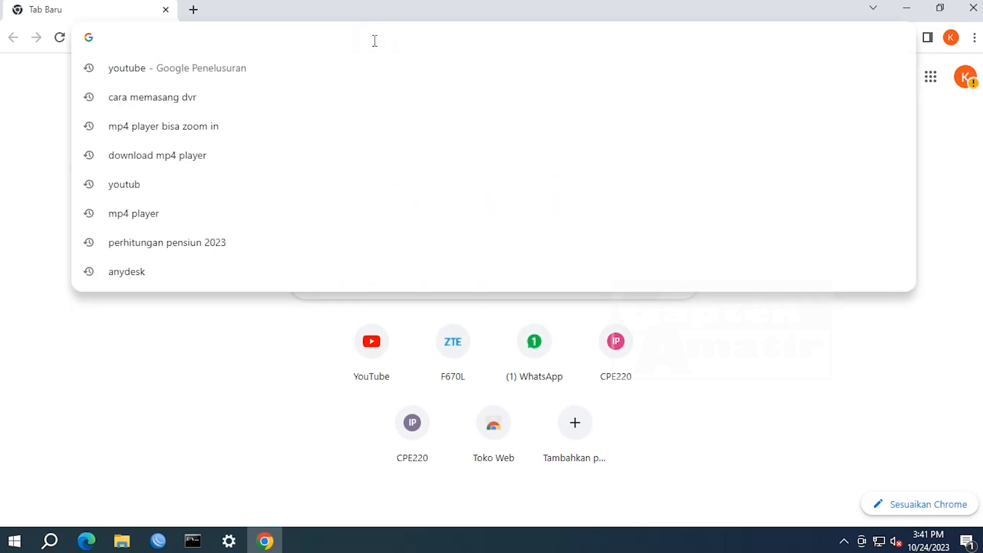
pyautogui.write('you')
pyautogui.press('Return')
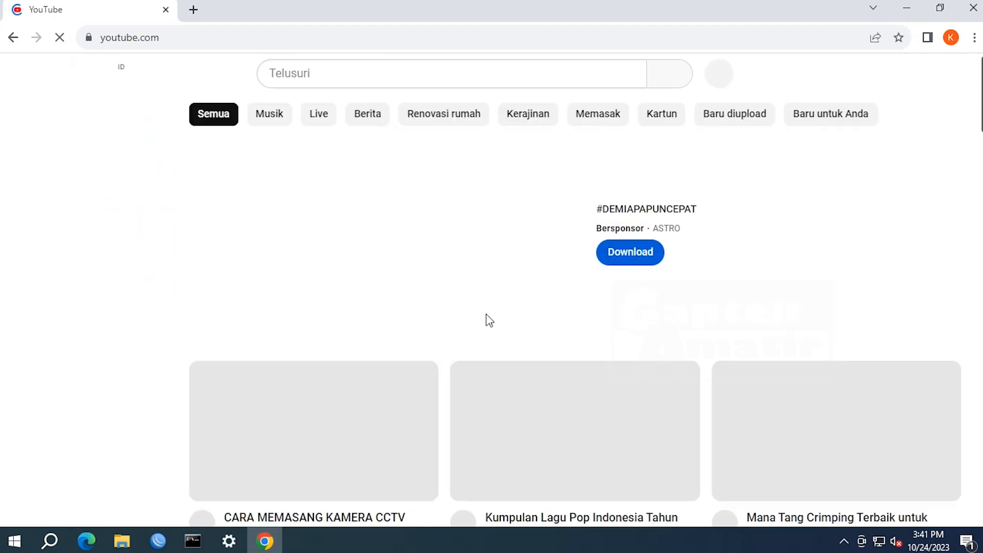
pyautogui.scroll(-4, 487, 325)
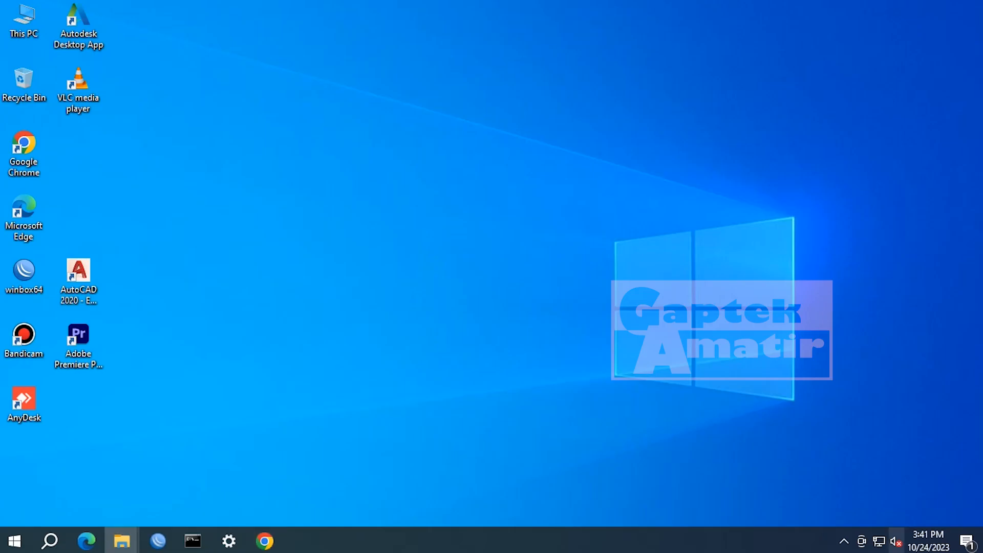
# - Open Network Connections via Network & Internet > Ethernet > Change adapter options
pyautogui.click(882, 539)
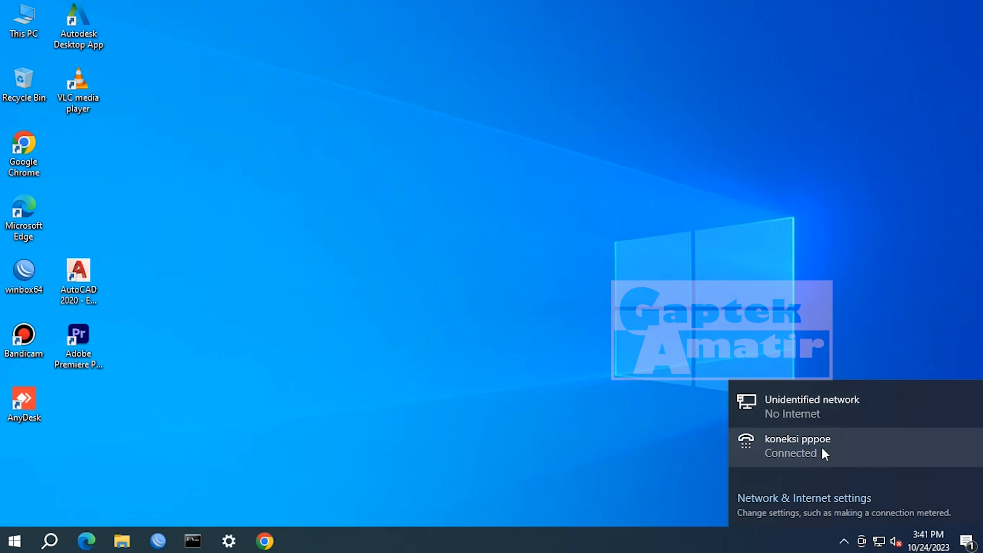
pyautogui.click(815, 498)
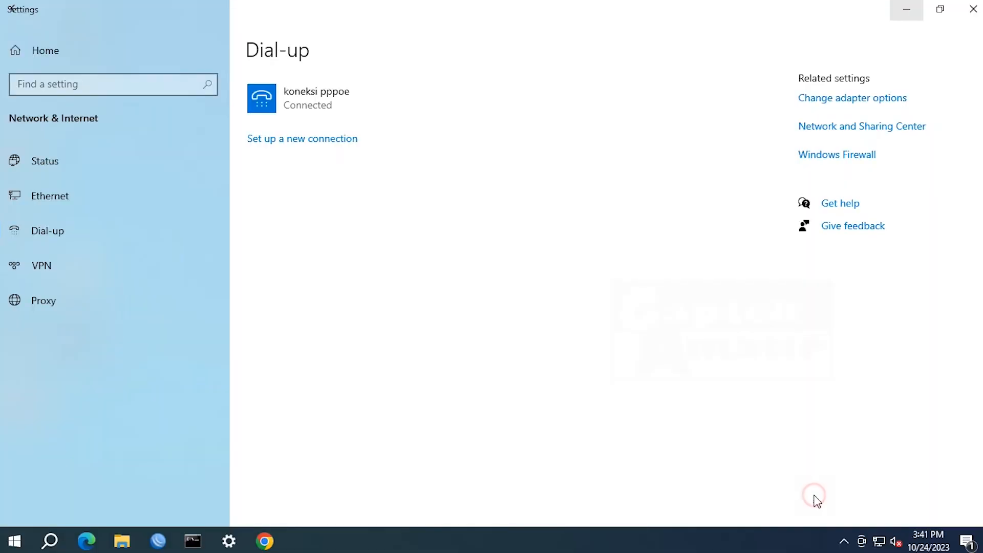
pyautogui.click(55, 193)
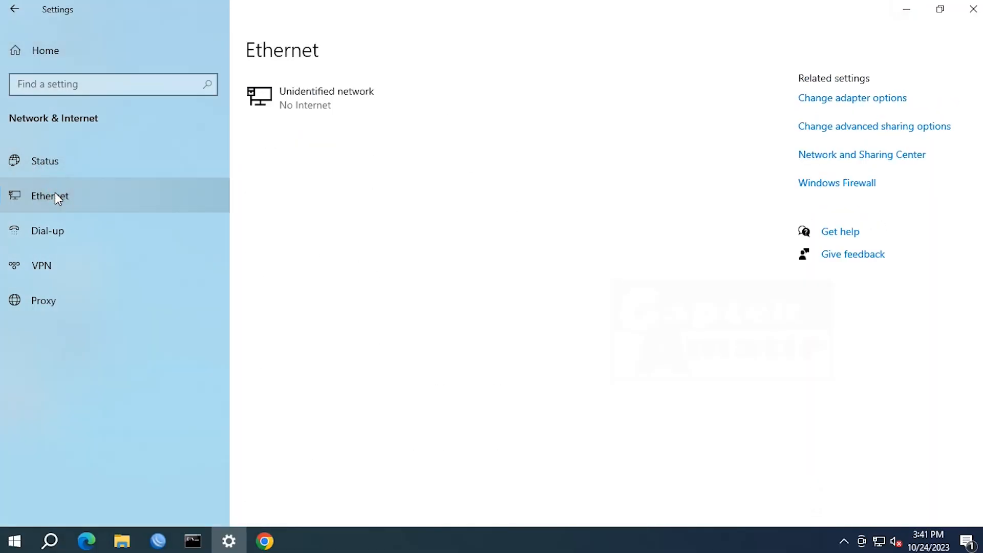
pyautogui.click(892, 103)
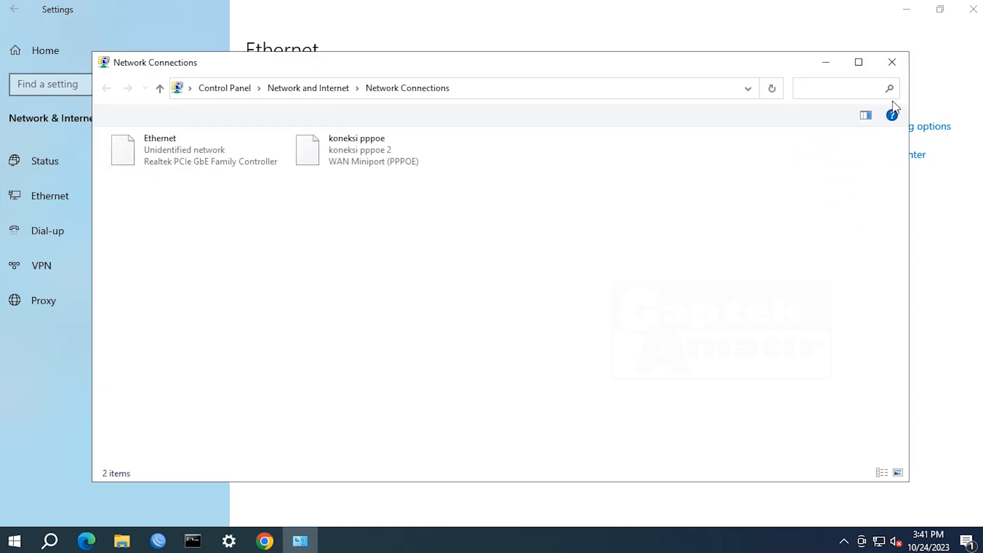
# - Check koneksi pppoe's details show Internet access and IPv4 address 60.70.80.33, then close them
pyautogui.doubleClick(362, 163)
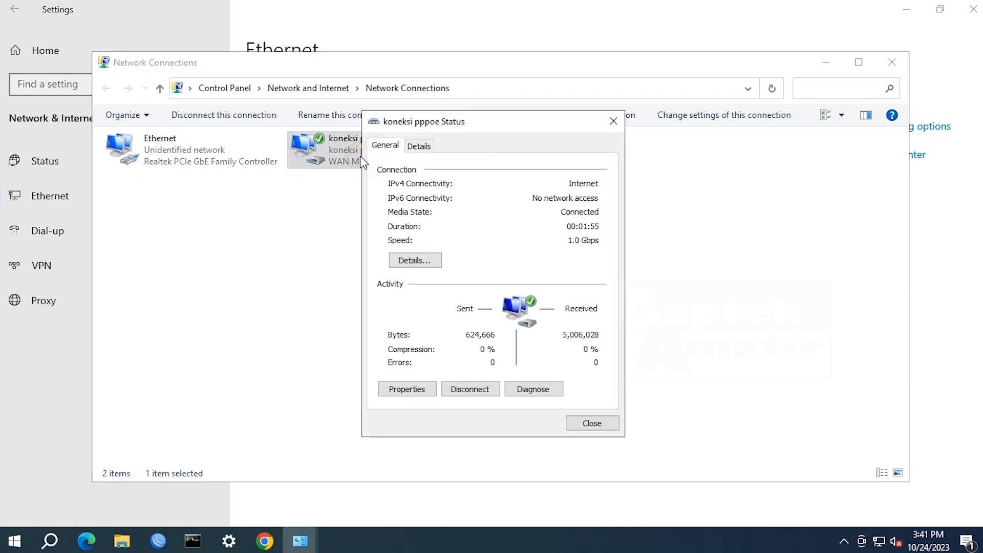
pyautogui.click(432, 260)
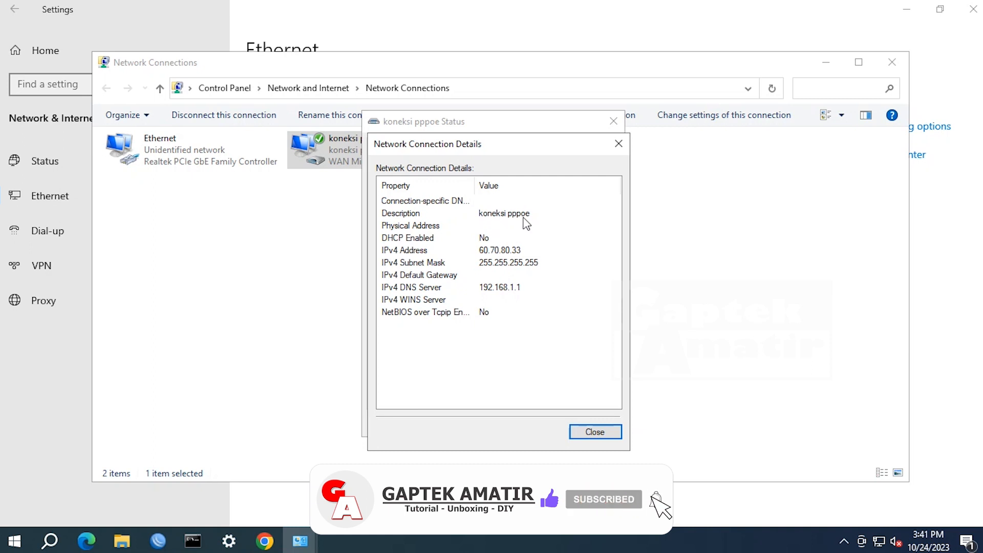
pyautogui.click(588, 432)
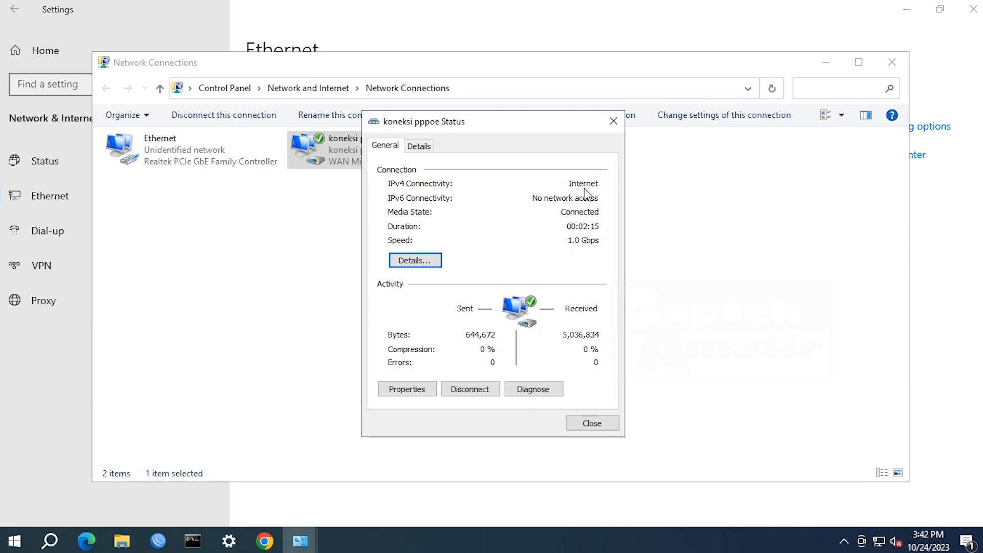
pyautogui.click(610, 123)
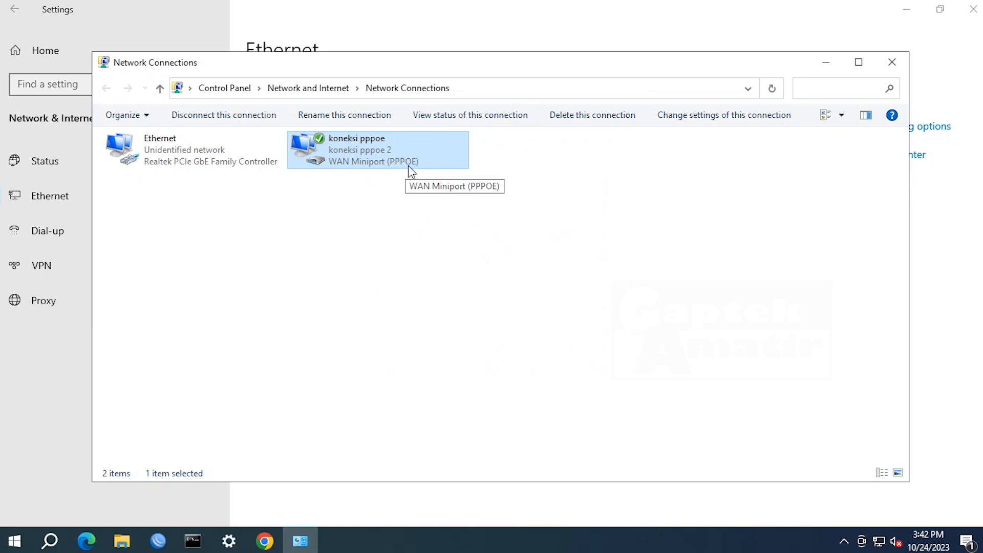
pyautogui.click(568, 287)
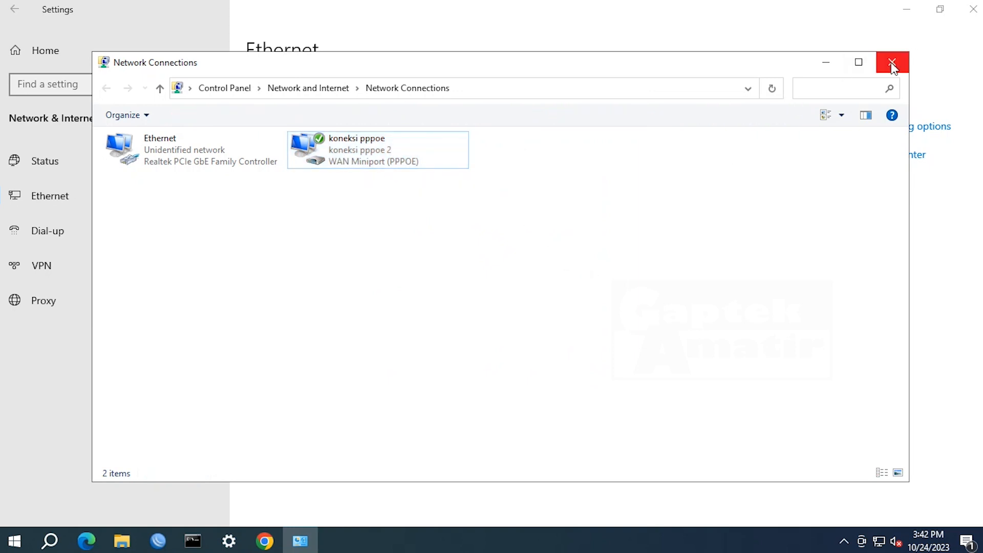
pyautogui.click(892, 62)
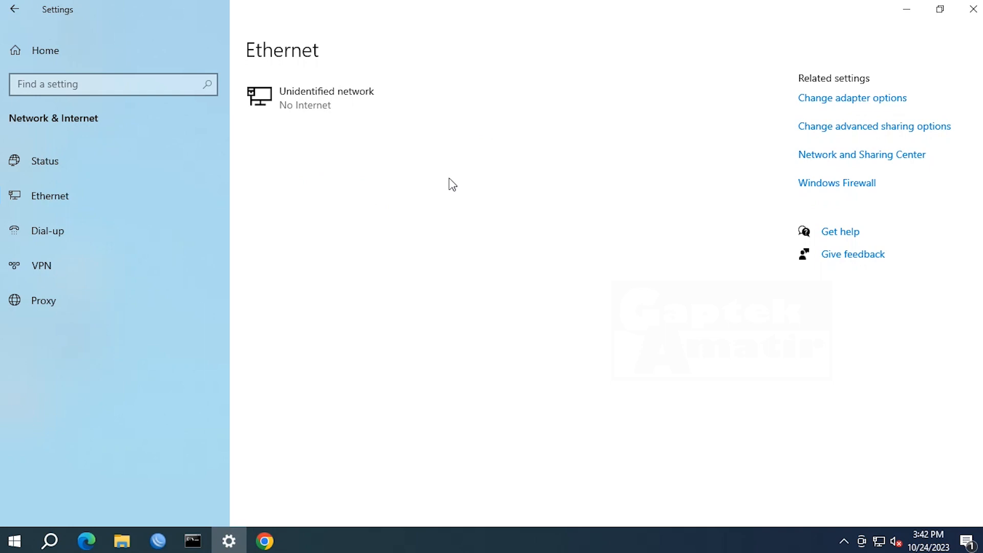
pyautogui.click(879, 541)
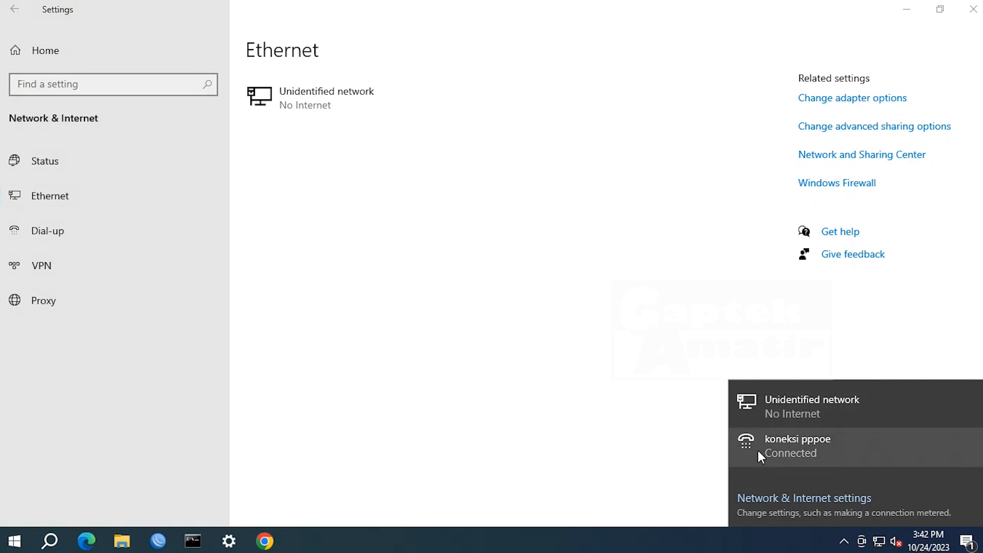
pyautogui.click(589, 378)
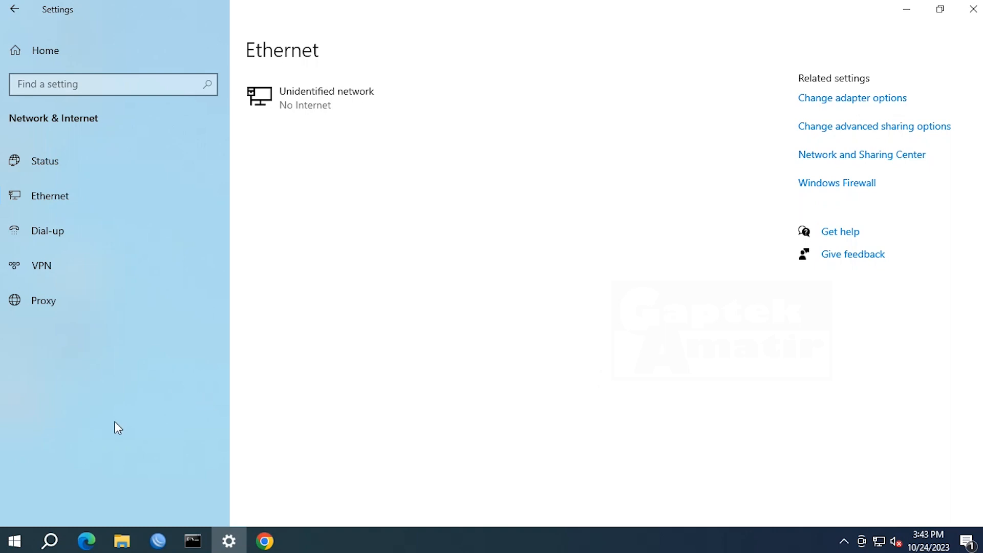
# - Return to WinBox and review gaptek_pppoe's secret: local 60.70.80.1, remote 60.70.80.33
pyautogui.click(166, 541)
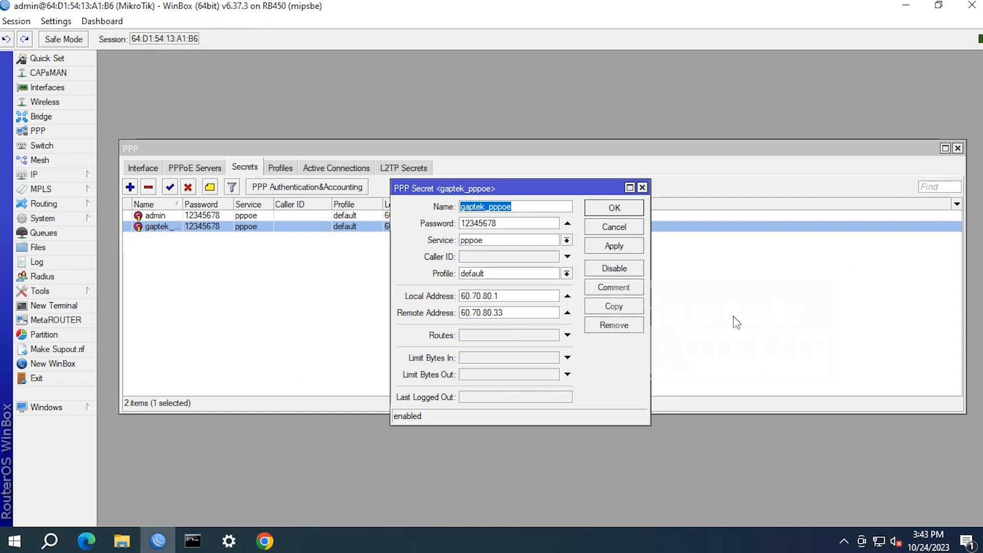
pyautogui.moveTo(878, 539)
pyautogui.click(642, 188)
pyautogui.click(225, 215)
pyautogui.doubleClick(224, 226)
pyautogui.click(642, 187)
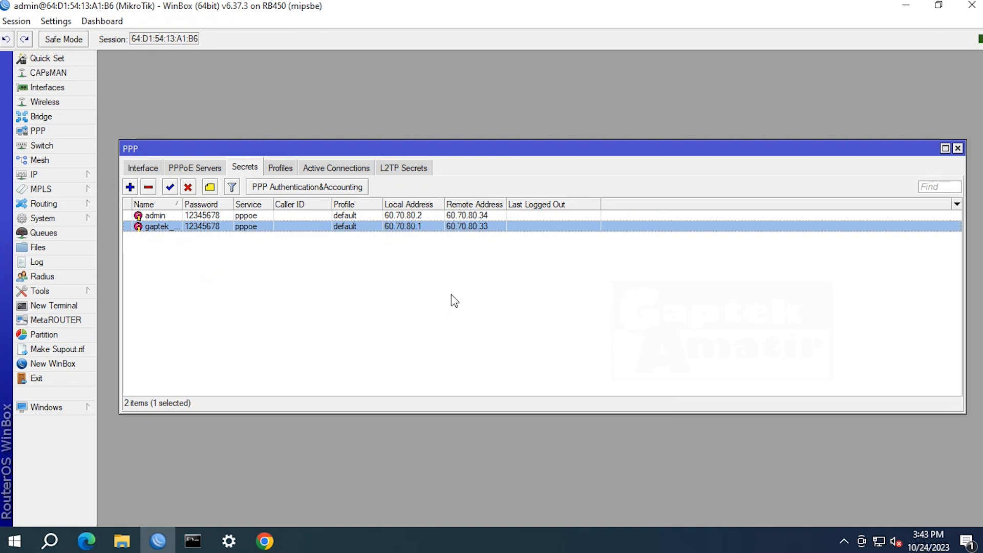